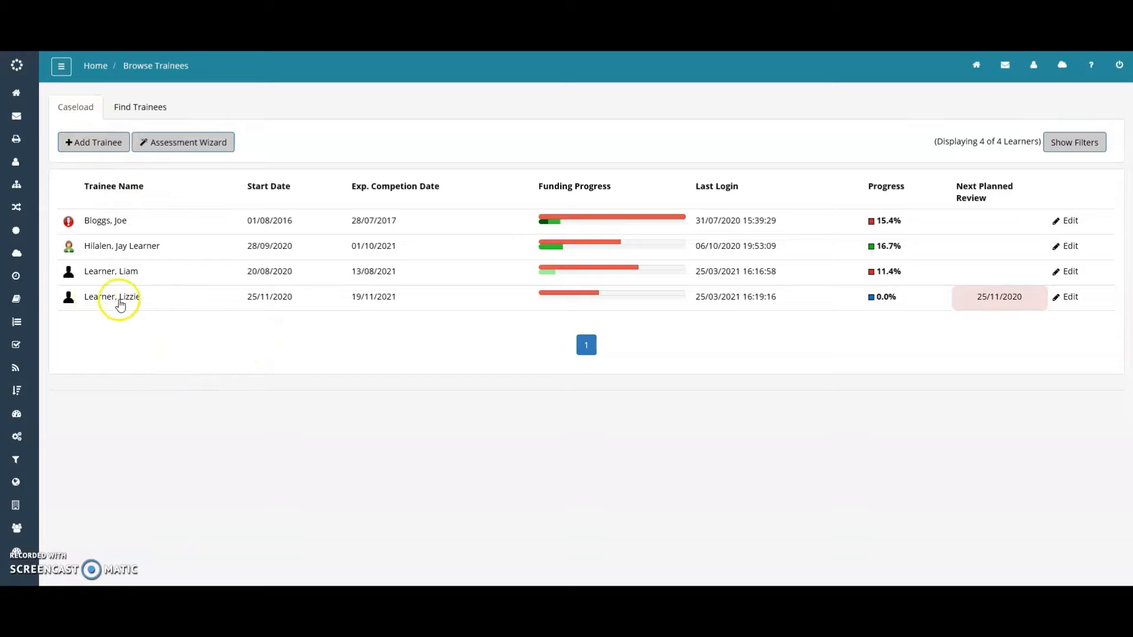
# Open the fourth learner's Summary and bring the Pearson BTEC Level 3 ICT Systems and Principles qualification into view
pyautogui.click(120, 301)
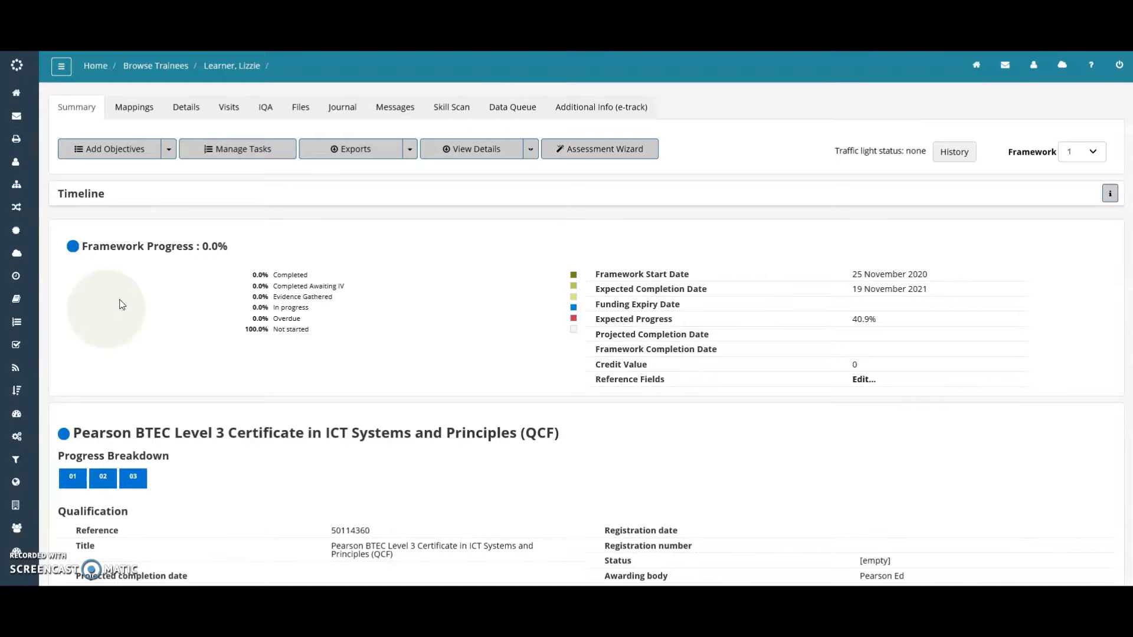
pyautogui.scroll(-5, 427, 307)
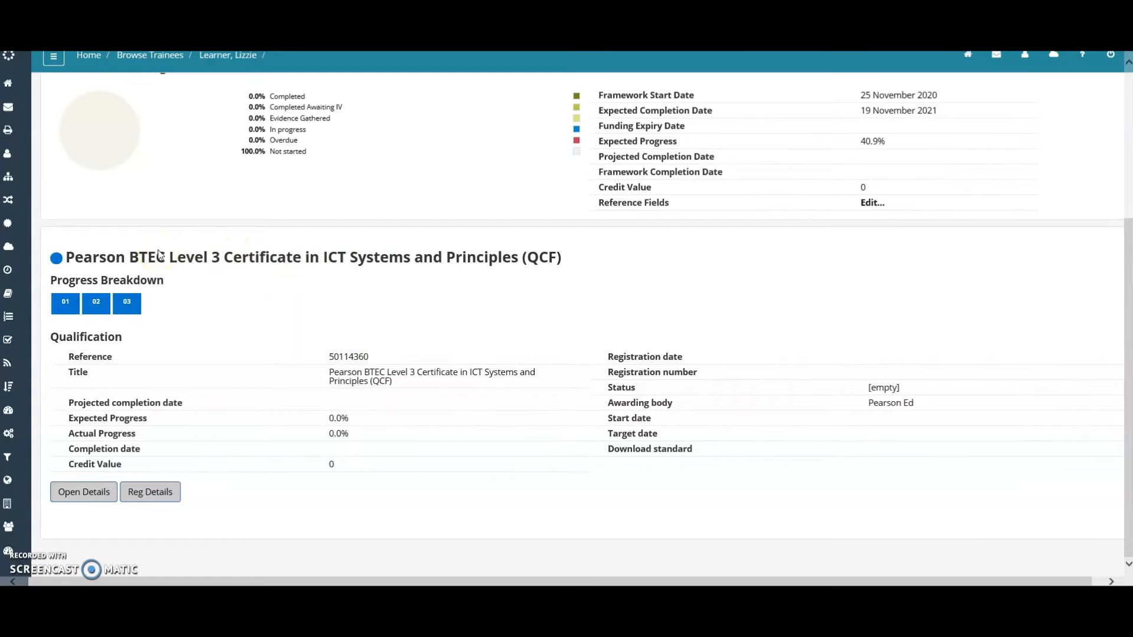
# Open the qualification's details page and highlight its title
pyautogui.click(85, 494)
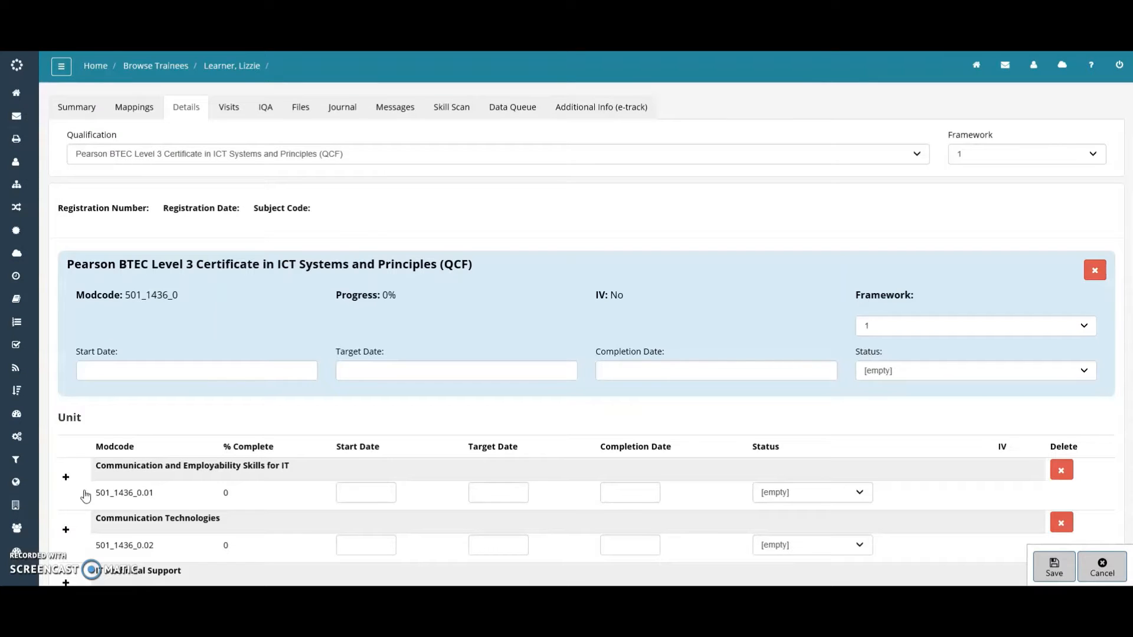
pyautogui.scroll(-2, 235, 379)
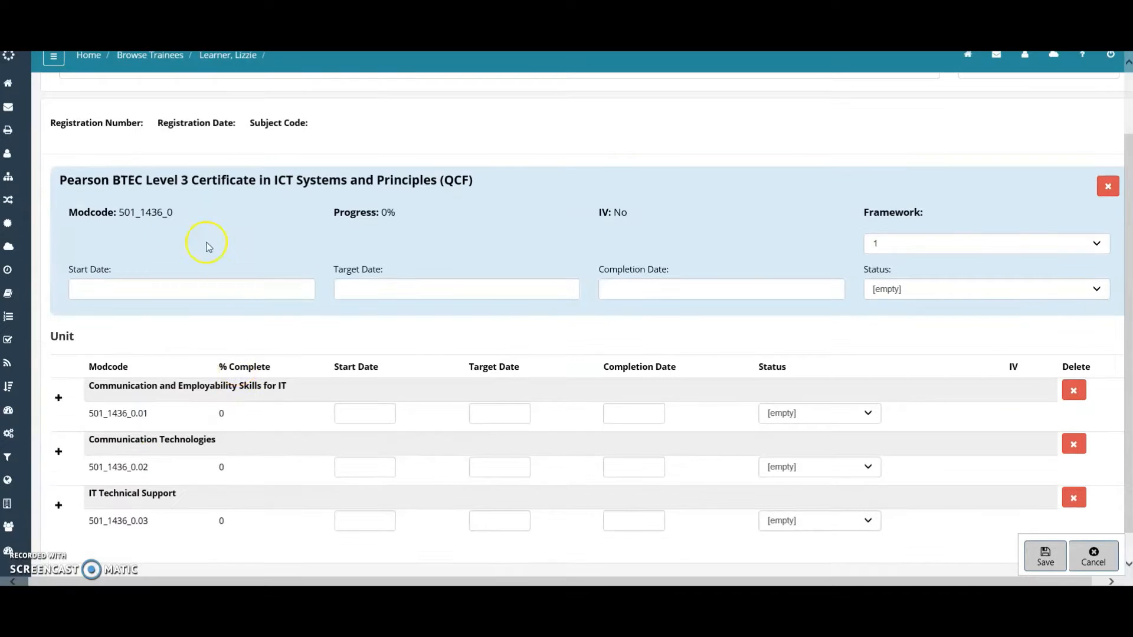
pyautogui.moveTo(59, 179); pyautogui.dragTo(477, 180)
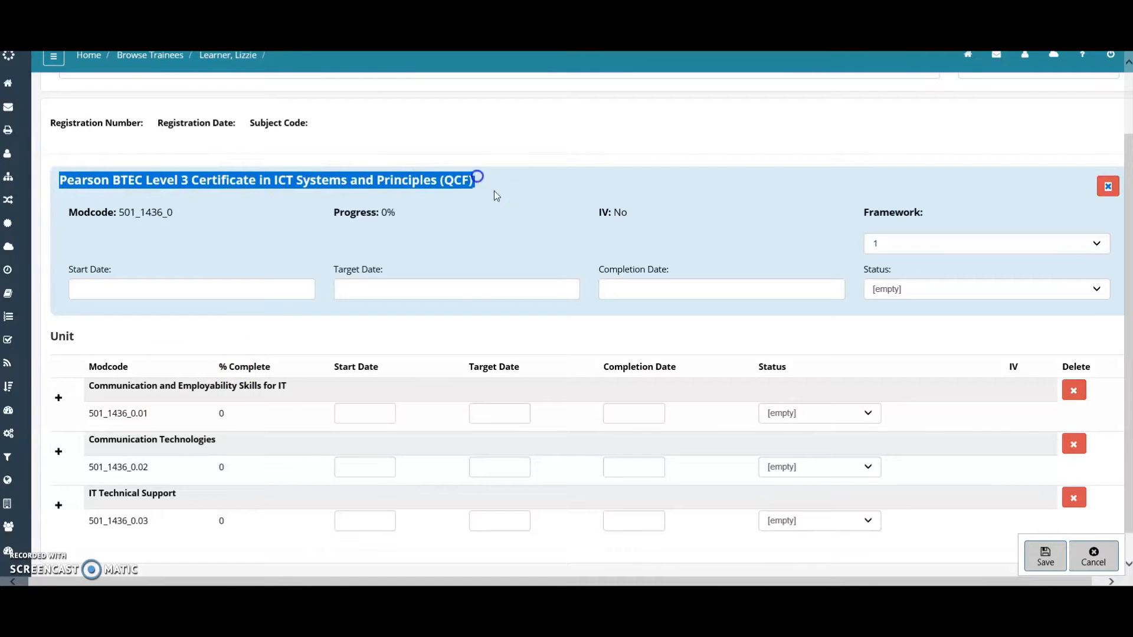
pyautogui.click(259, 248)
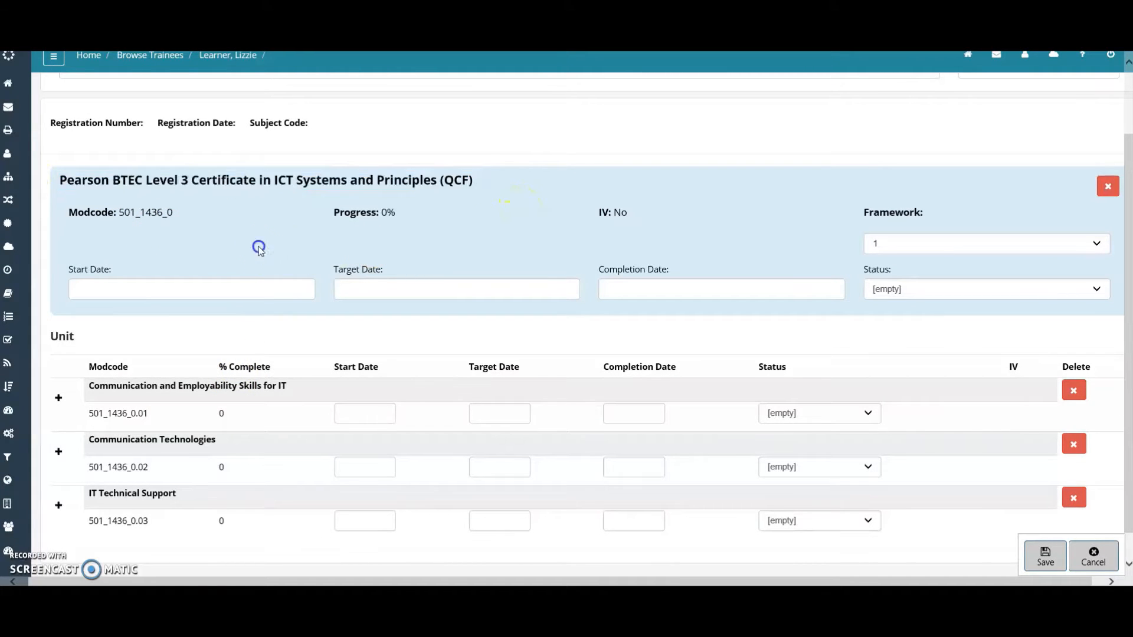
# Show the qualification's blank start, target and completion date fields
pyautogui.click(111, 288)
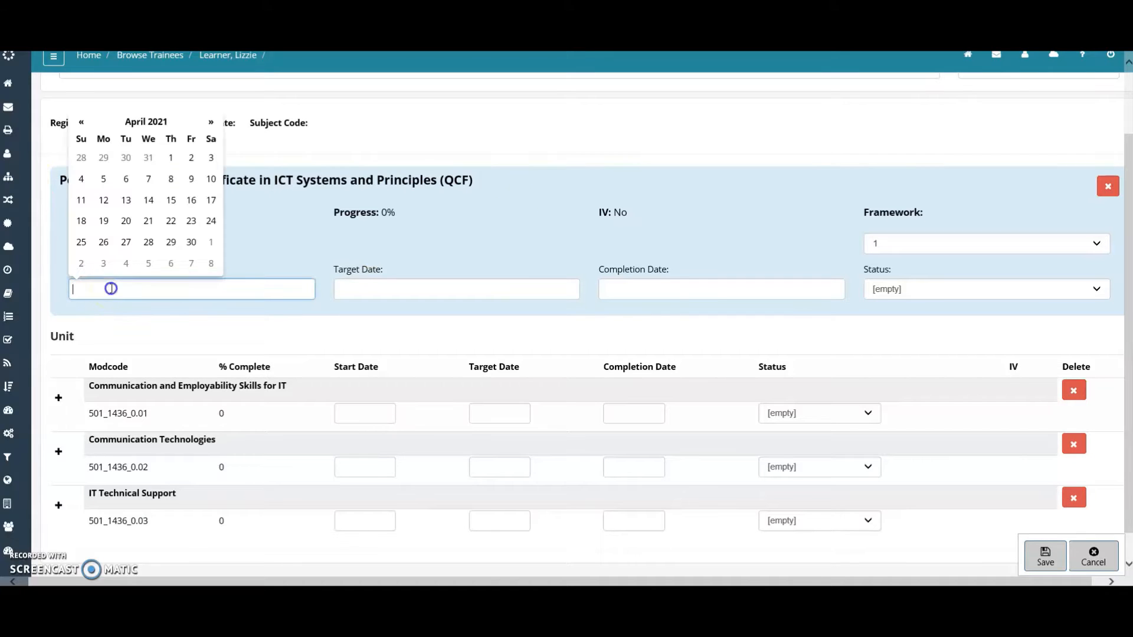
pyautogui.click(420, 289)
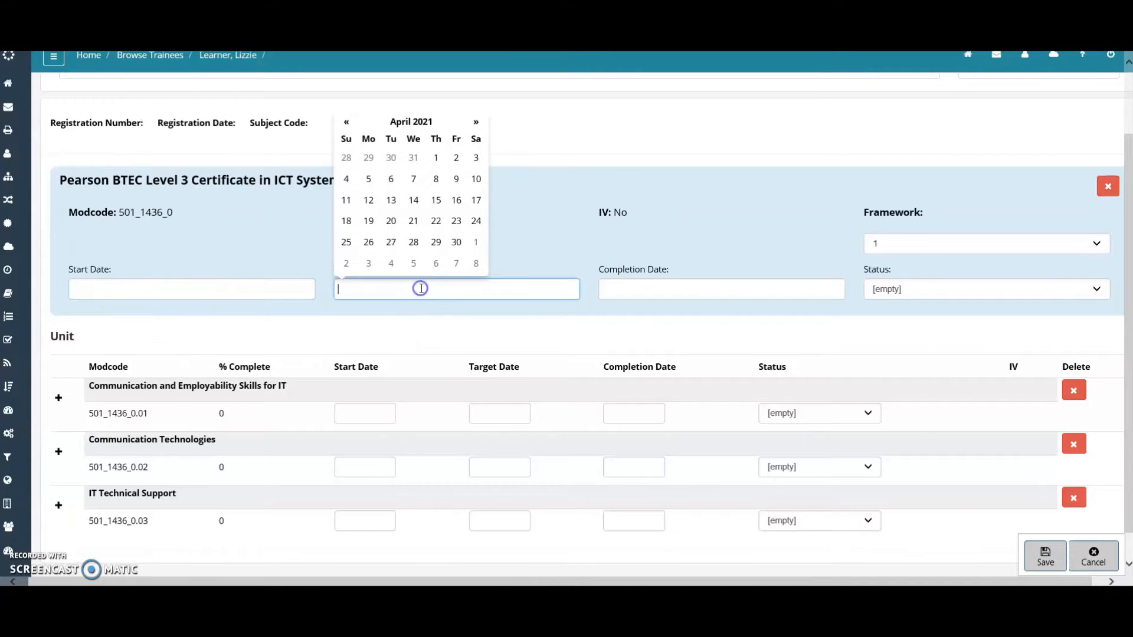
pyautogui.click(641, 288)
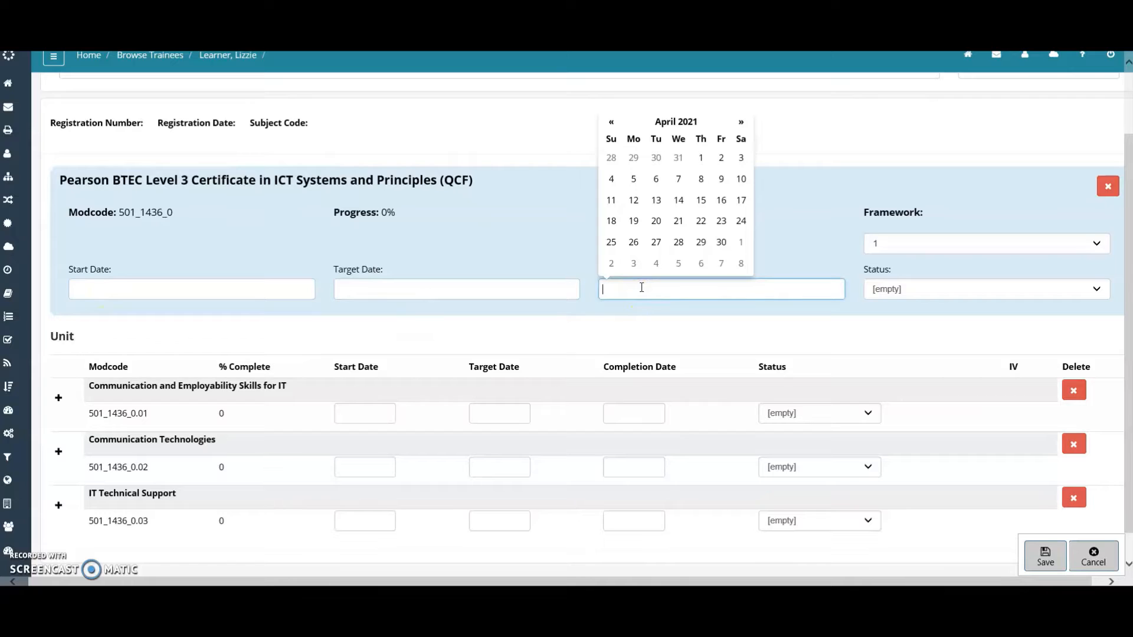
pyautogui.click(549, 261)
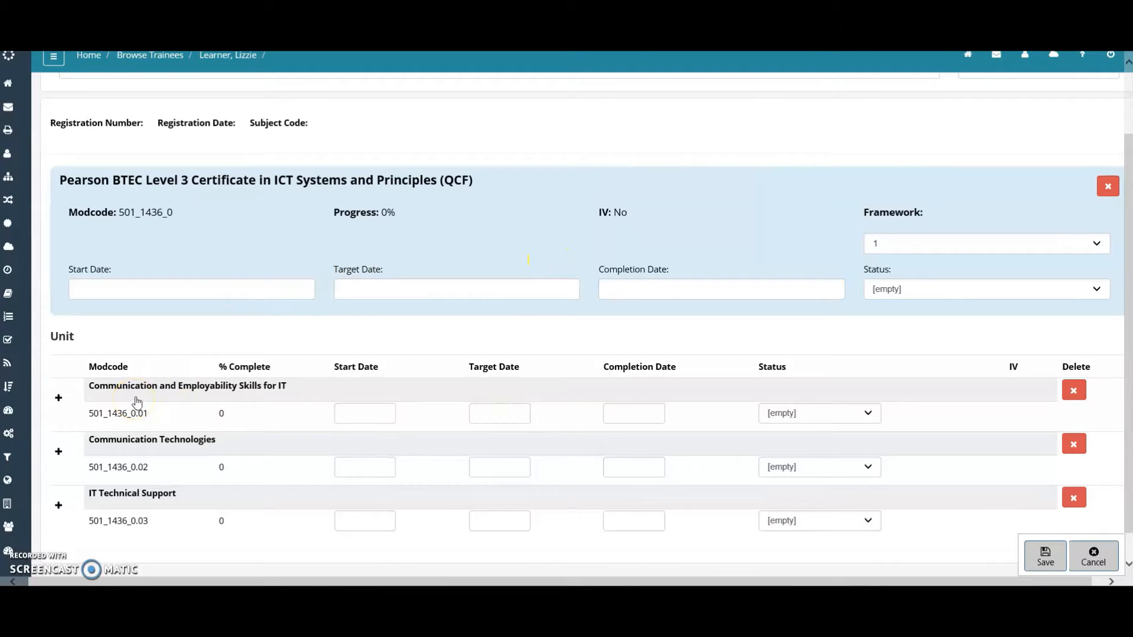
# Point out the first unit's blank start, target and completion dates, then reopen the qualification start calendar
pyautogui.click(366, 412)
pyautogui.click(490, 411)
pyautogui.click(639, 411)
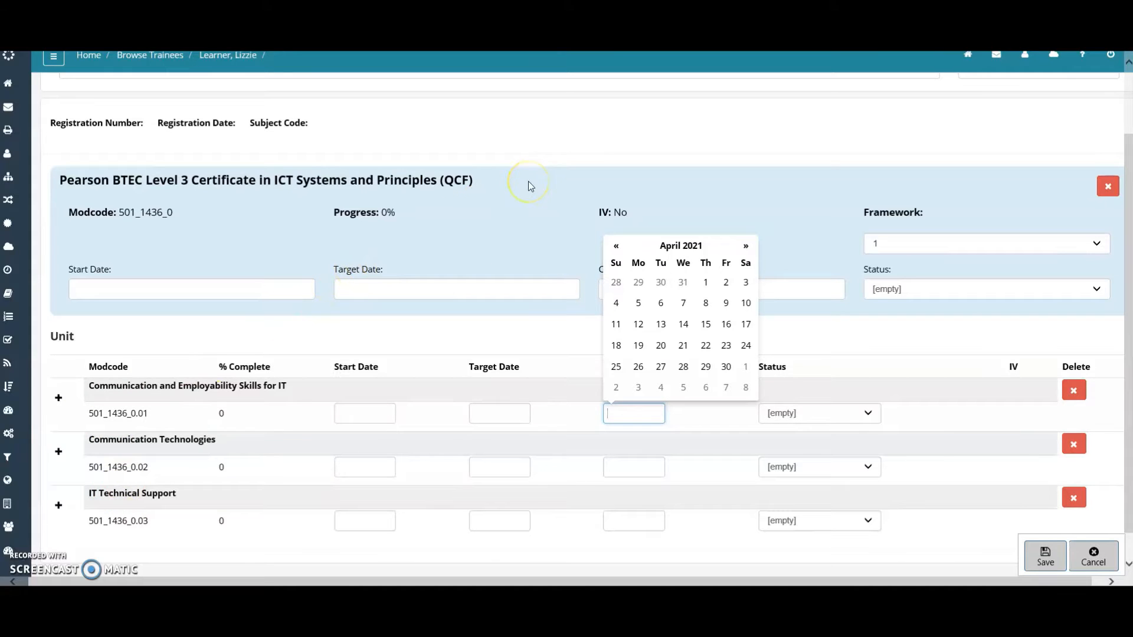
pyautogui.click(157, 241)
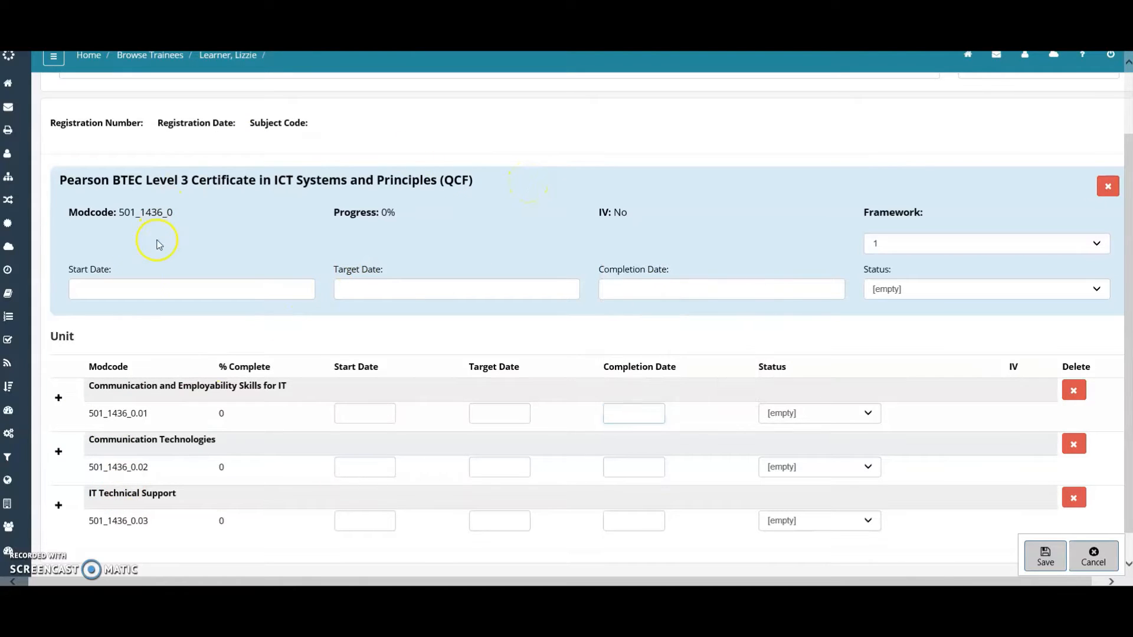
pyautogui.click(107, 292)
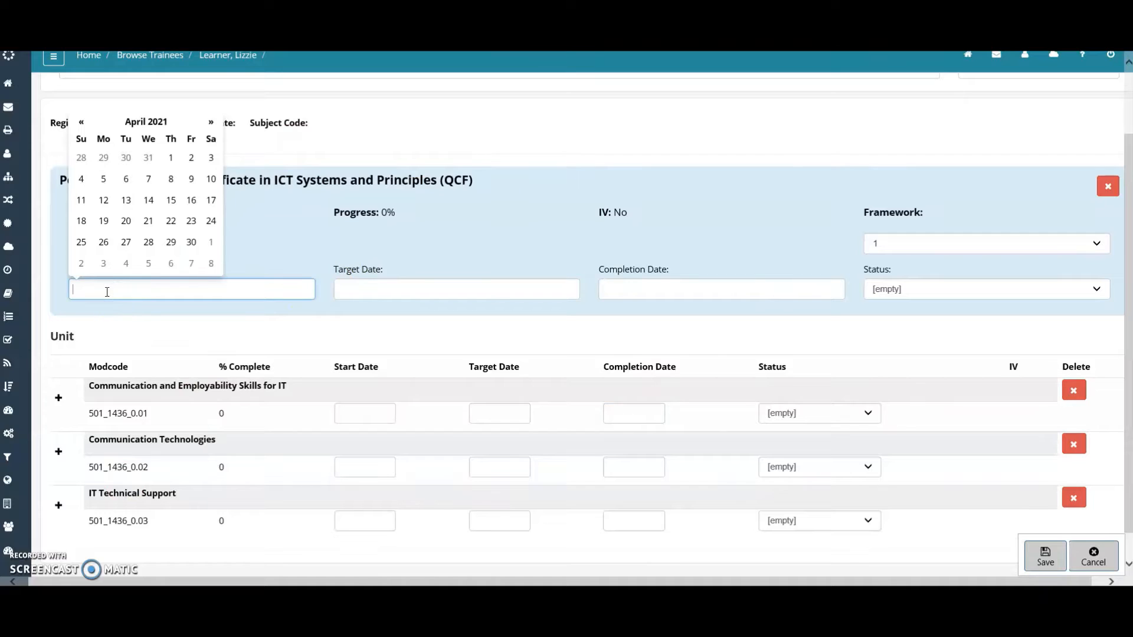
# Set the qualification start date to 21/04/2021, declining to copy it to the units
pyautogui.click(147, 223)
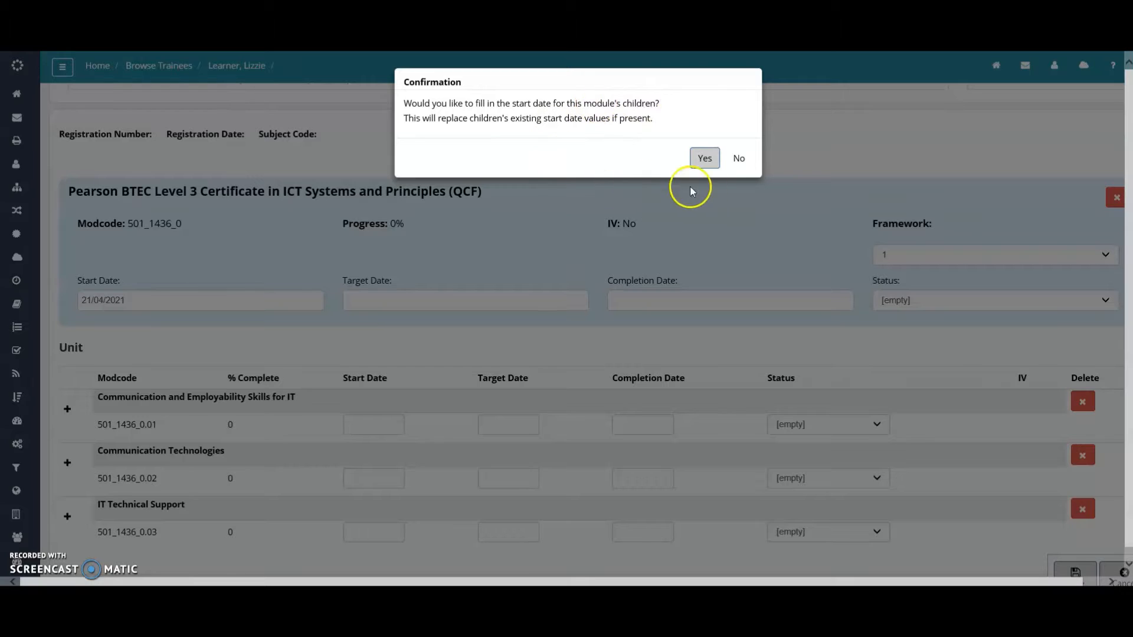
pyautogui.click(737, 159)
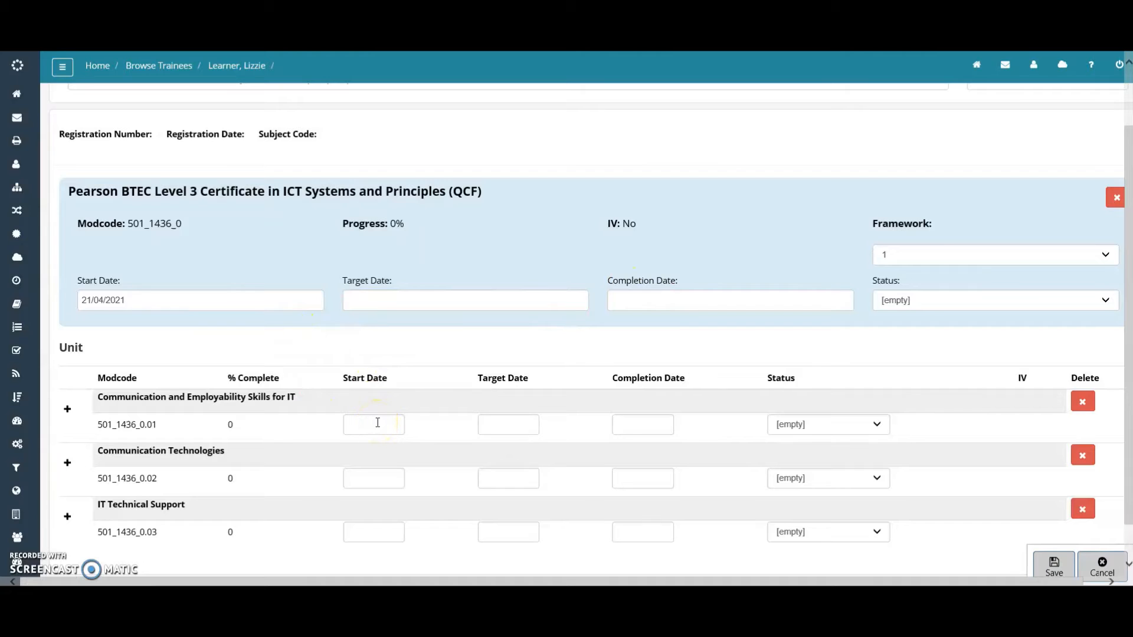
# Set the qualification target date to 26/10/2021 without copying it to the units
pyautogui.click(389, 296)
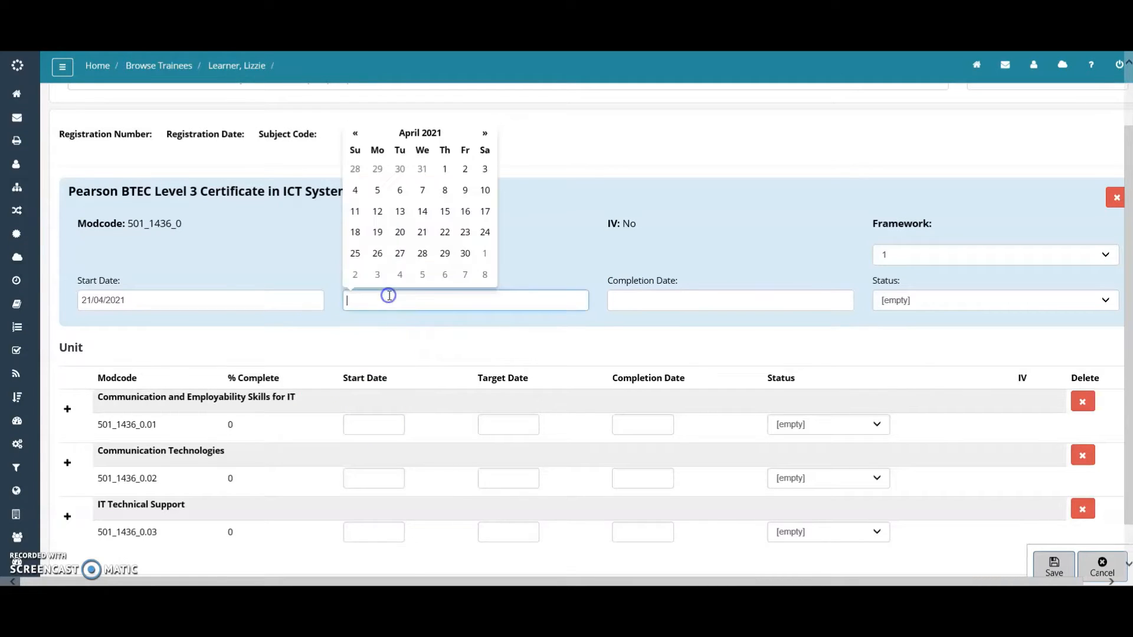
pyautogui.click(491, 134)
pyautogui.click(491, 134)
pyautogui.click(491, 134)
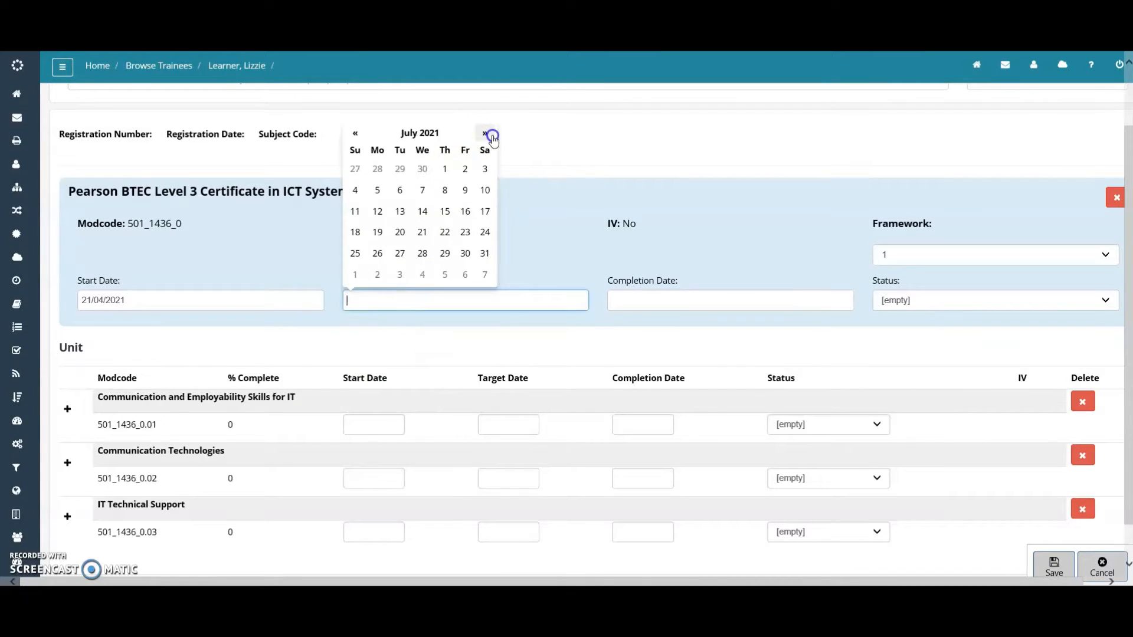
pyautogui.click(492, 135)
pyautogui.click(492, 136)
pyautogui.click(492, 136)
pyautogui.click(400, 253)
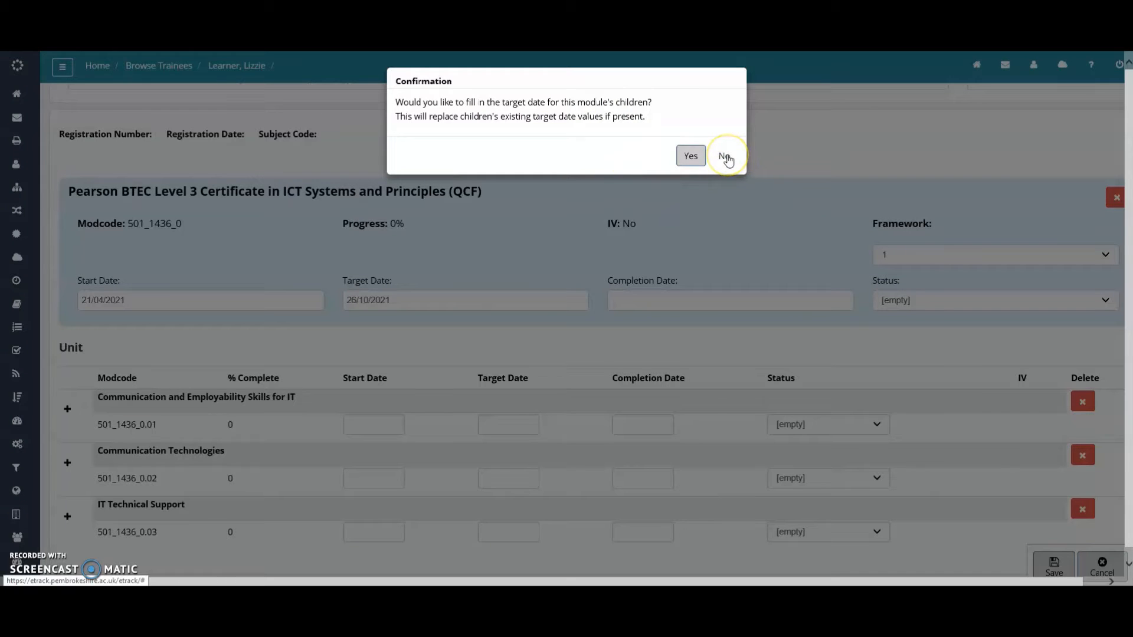
pyautogui.click(725, 157)
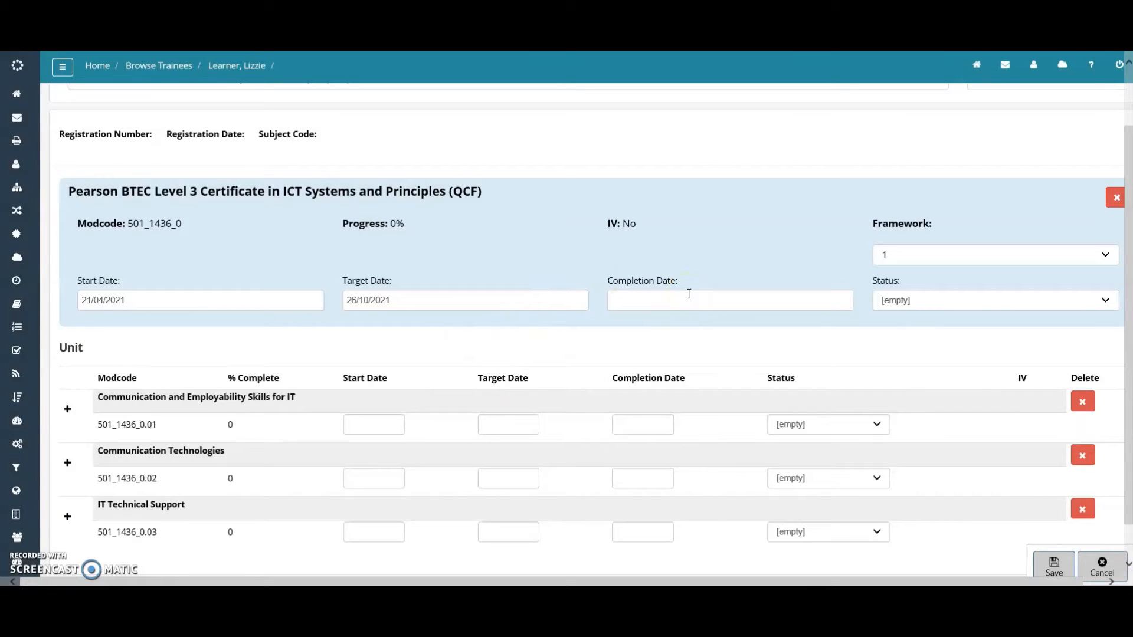
# Set the Communication and Employability Skills for IT start date to 21/04/2021, copied to its outcomes
pyautogui.scroll(-1, 443, 361)
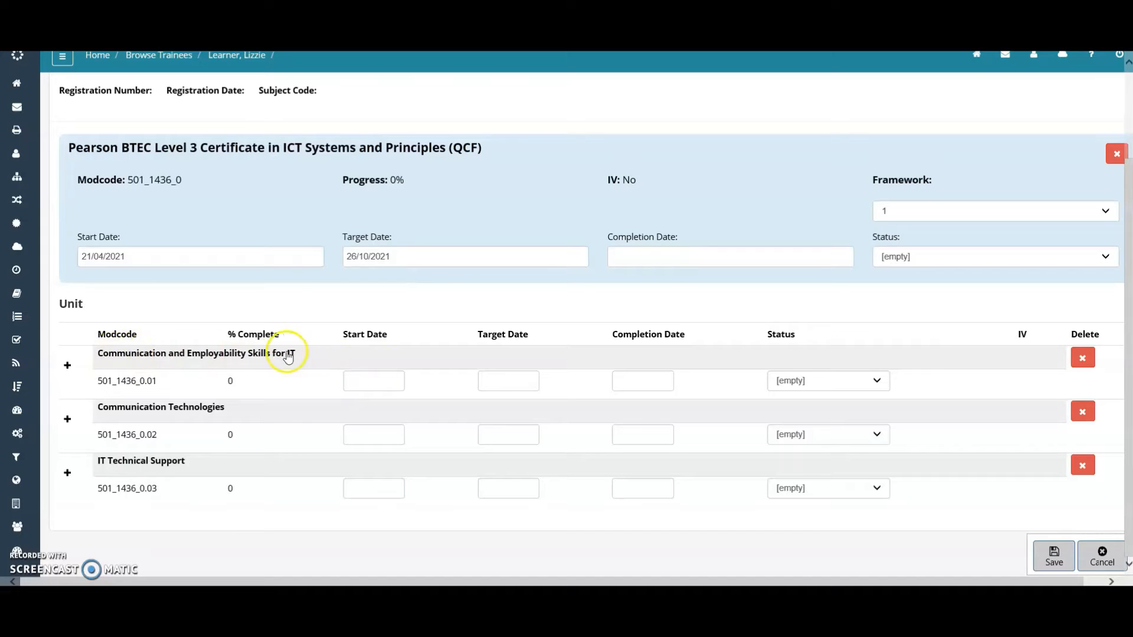
pyautogui.click(378, 381)
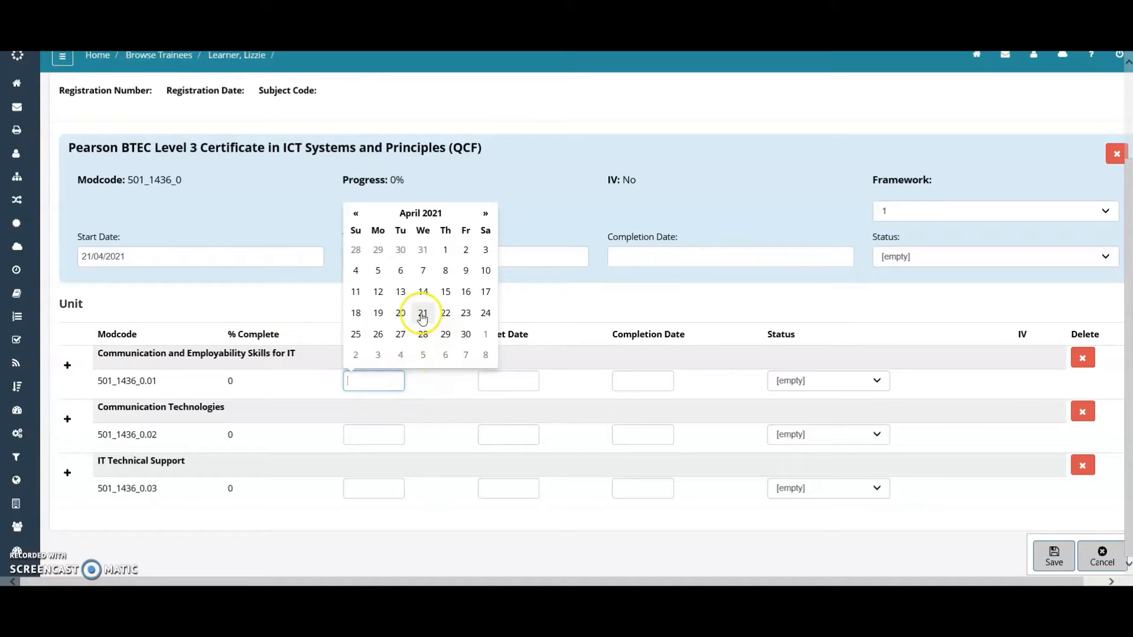
pyautogui.click(422, 313)
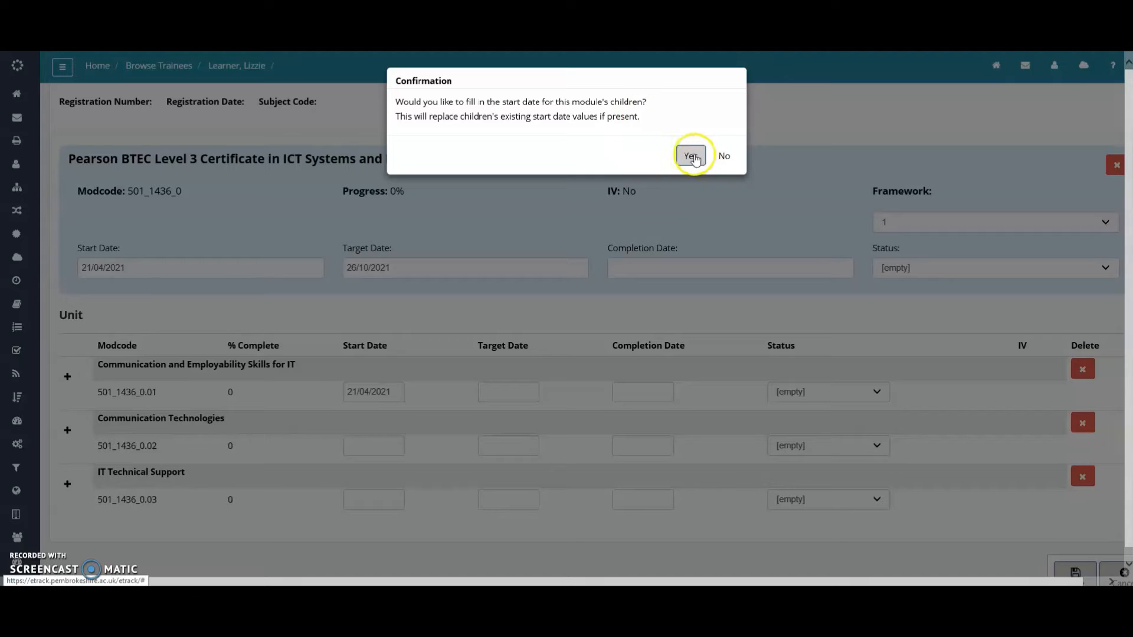
pyautogui.click(690, 157)
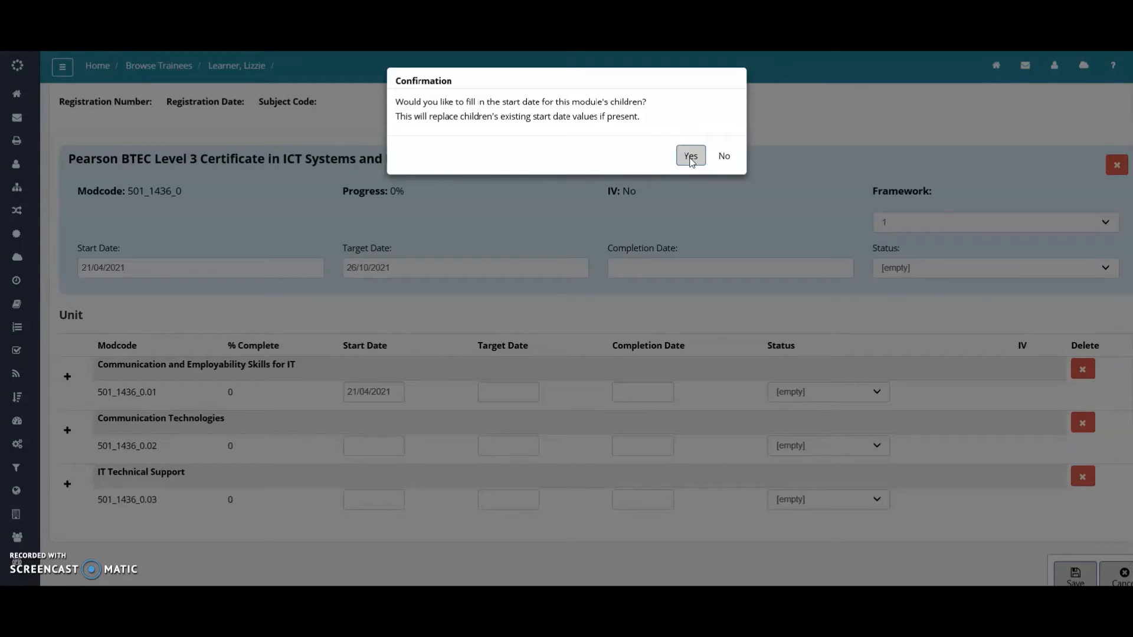
pyautogui.click(692, 156)
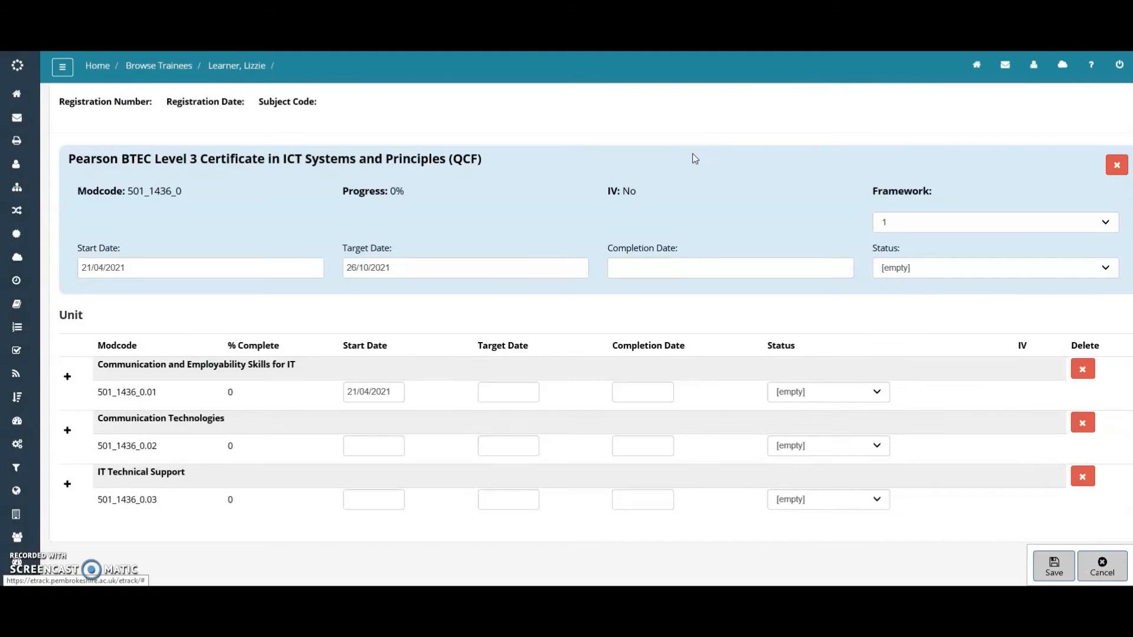
# Set Communication Technologies' start date to 21/04/2021 without copying it to its outcomes
pyautogui.click(68, 378)
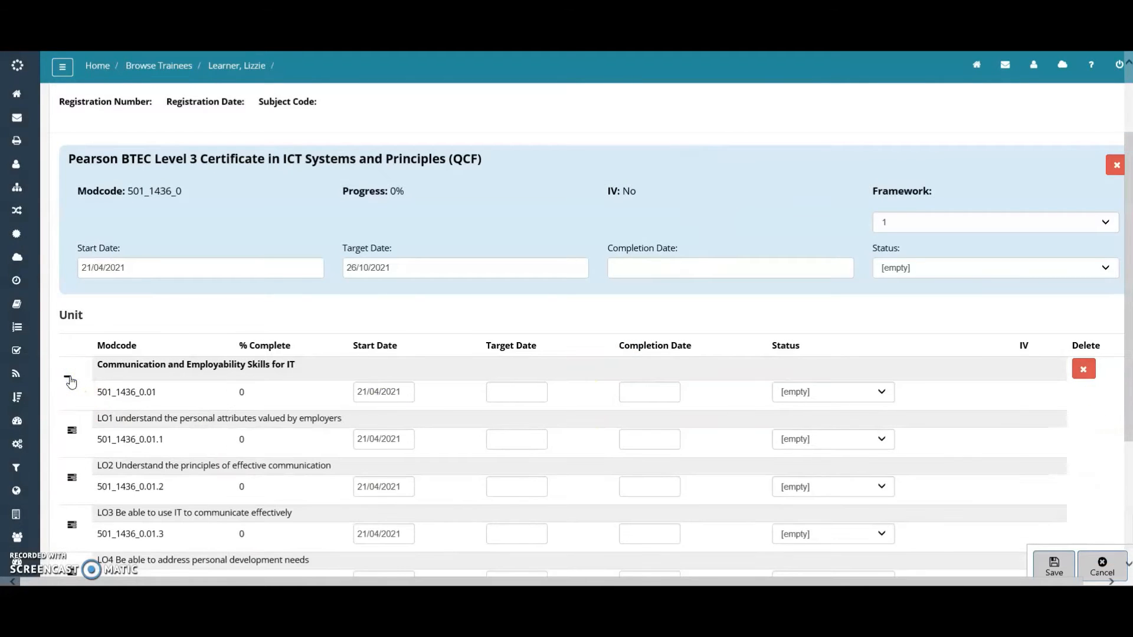
pyautogui.scroll(-1, 70, 382)
pyautogui.scroll(-1, 71, 380)
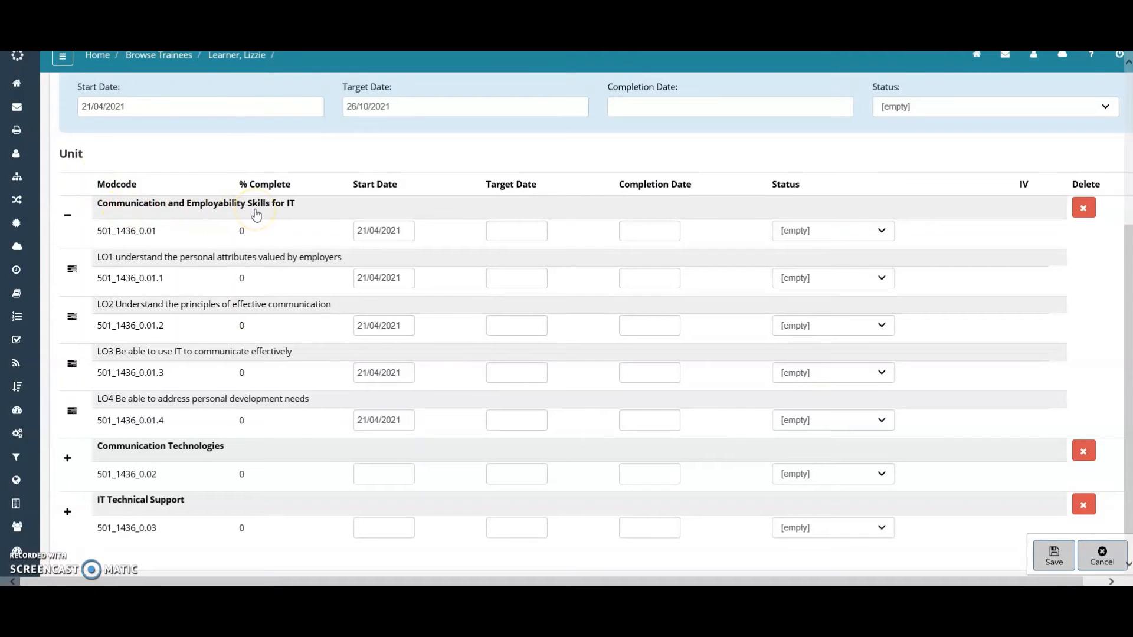
pyautogui.scroll(-1, 298, 375)
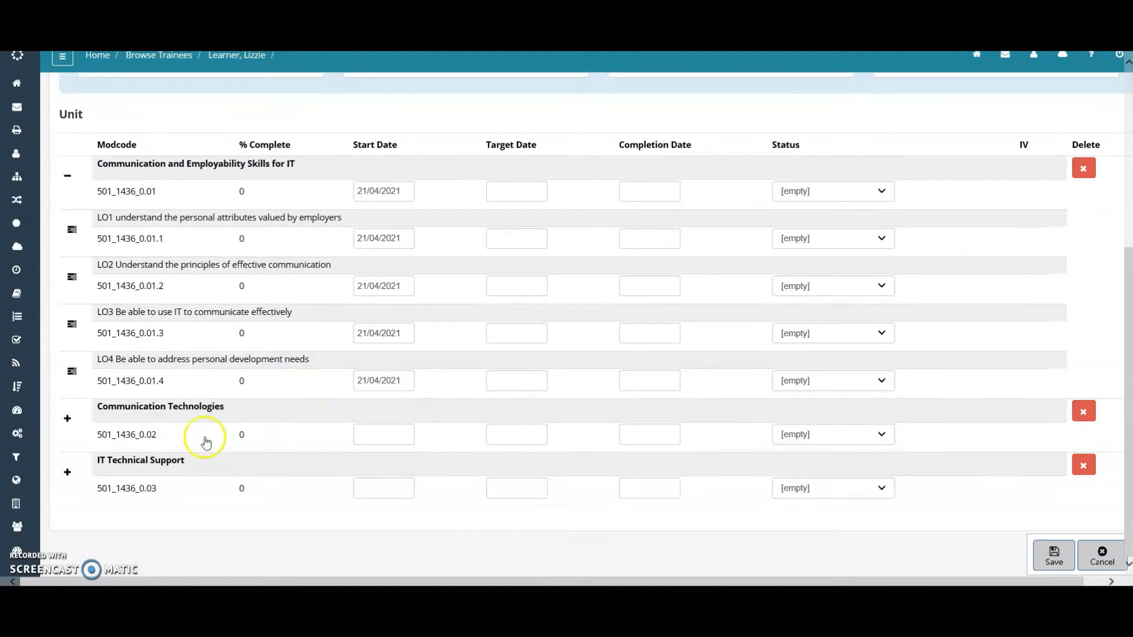
pyautogui.click(391, 440)
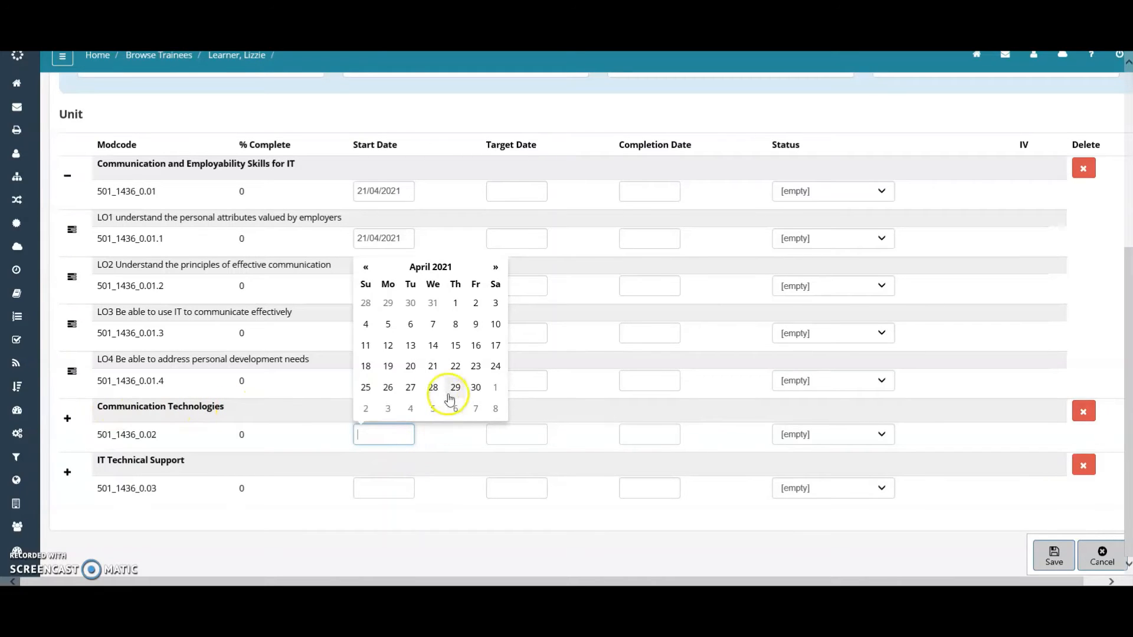
pyautogui.click(431, 366)
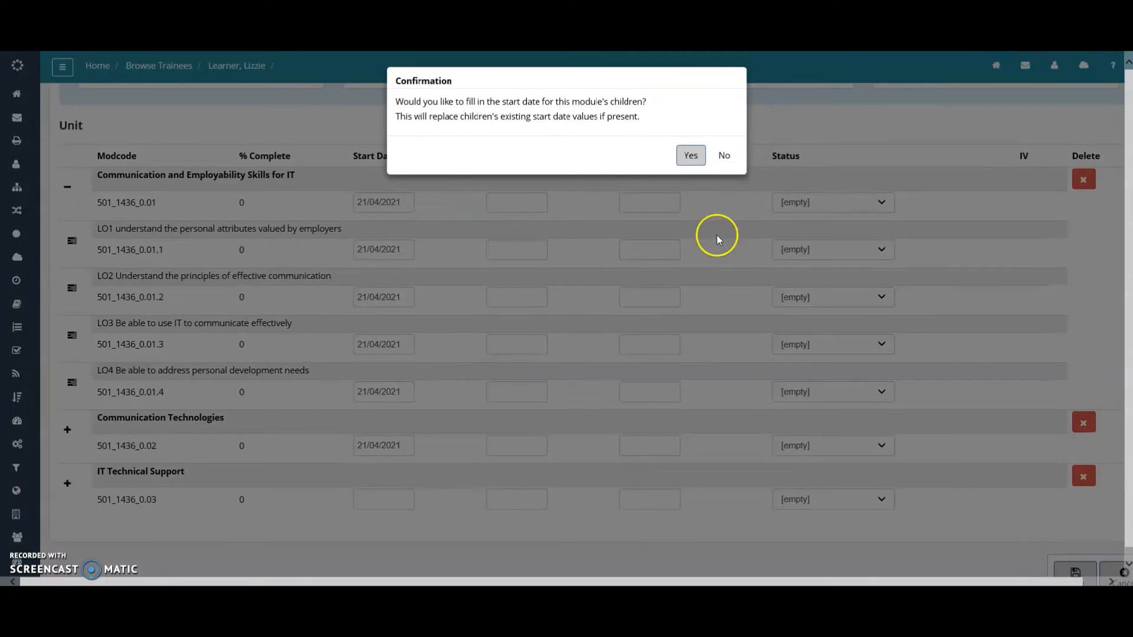
pyautogui.click(725, 157)
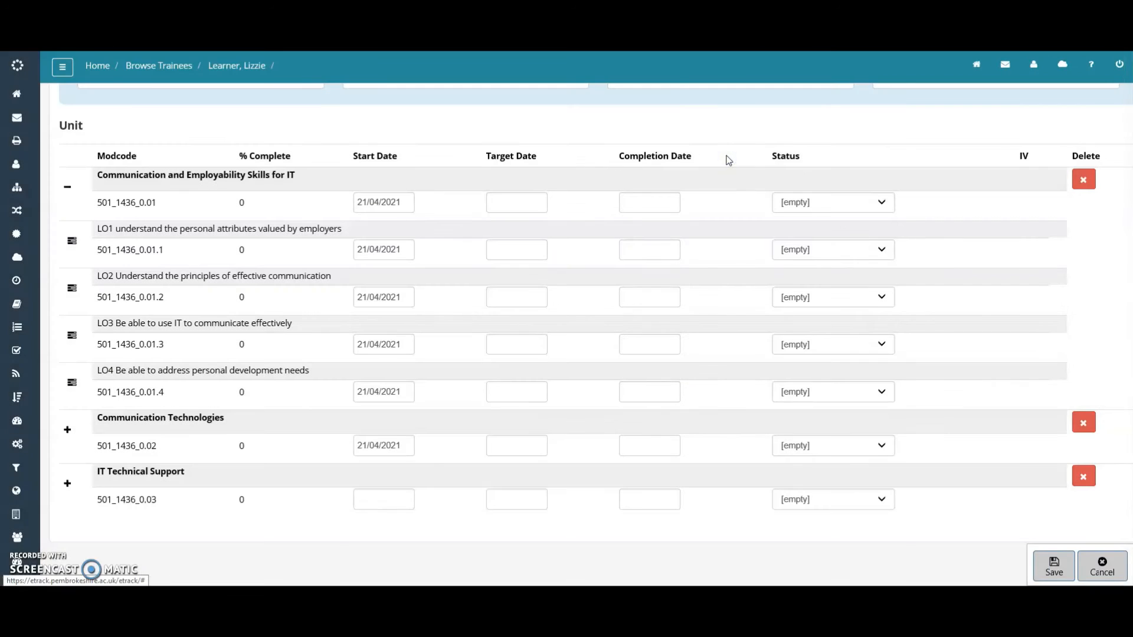
# Expand Communication Technologies and give LO1 and LO2 the start date 21/04/2021
pyautogui.click(67, 429)
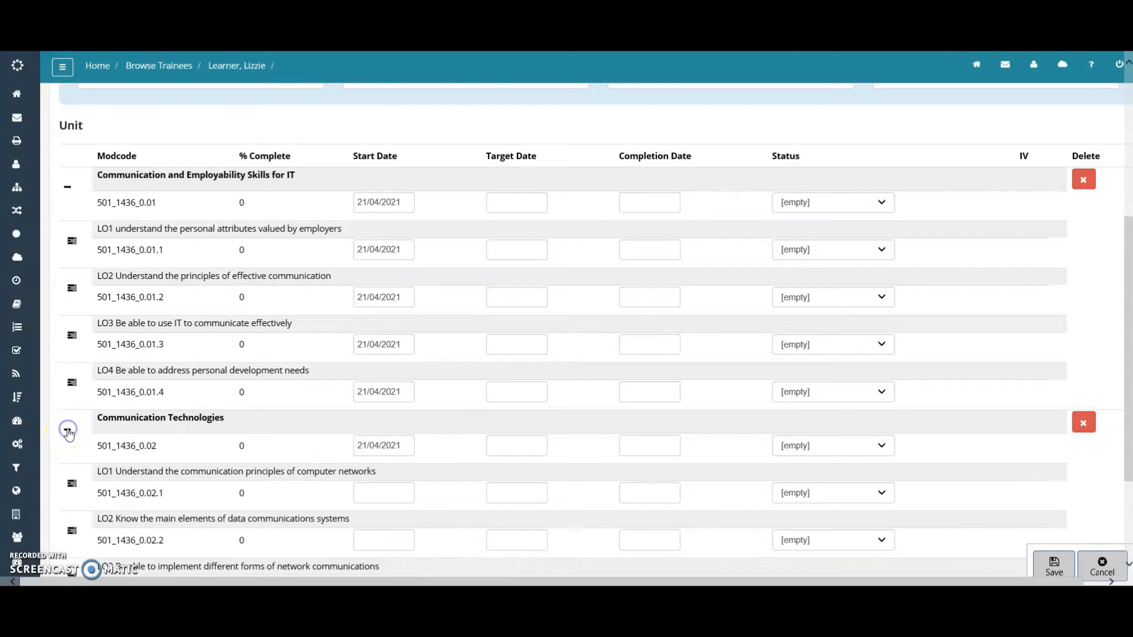
pyautogui.scroll(-1, 192, 430)
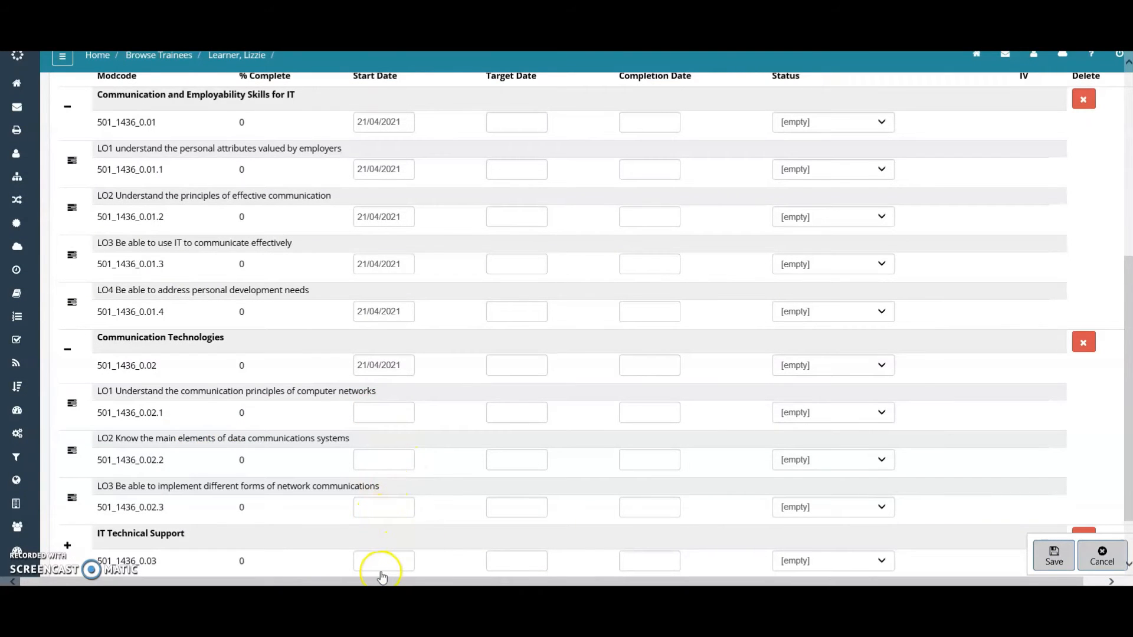
pyautogui.click(387, 412)
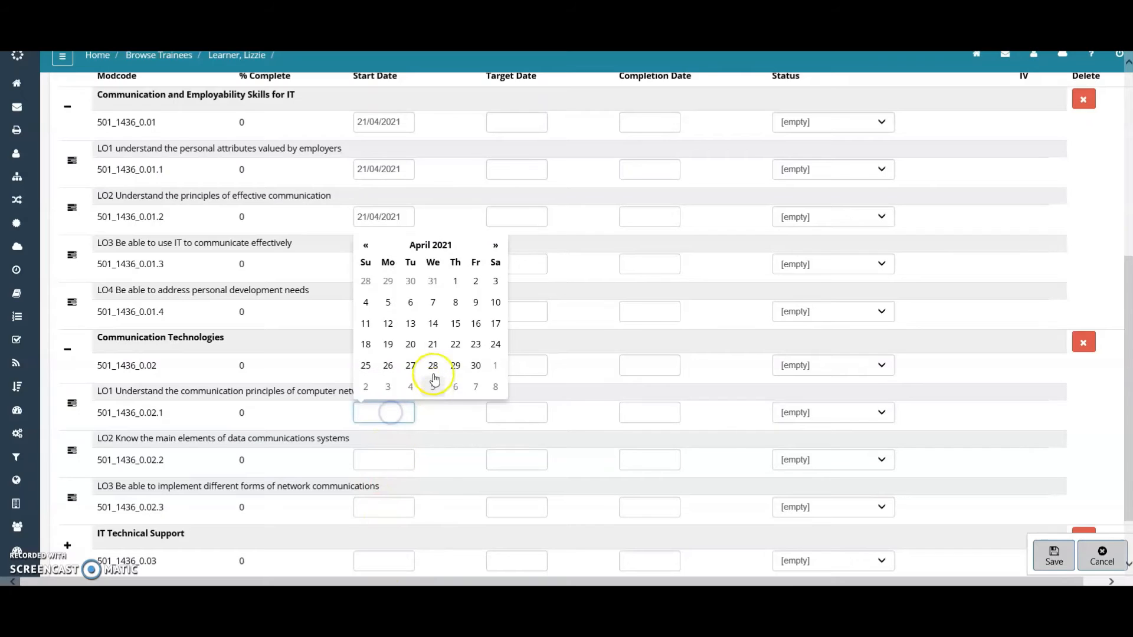
pyautogui.click(430, 345)
pyautogui.click(387, 461)
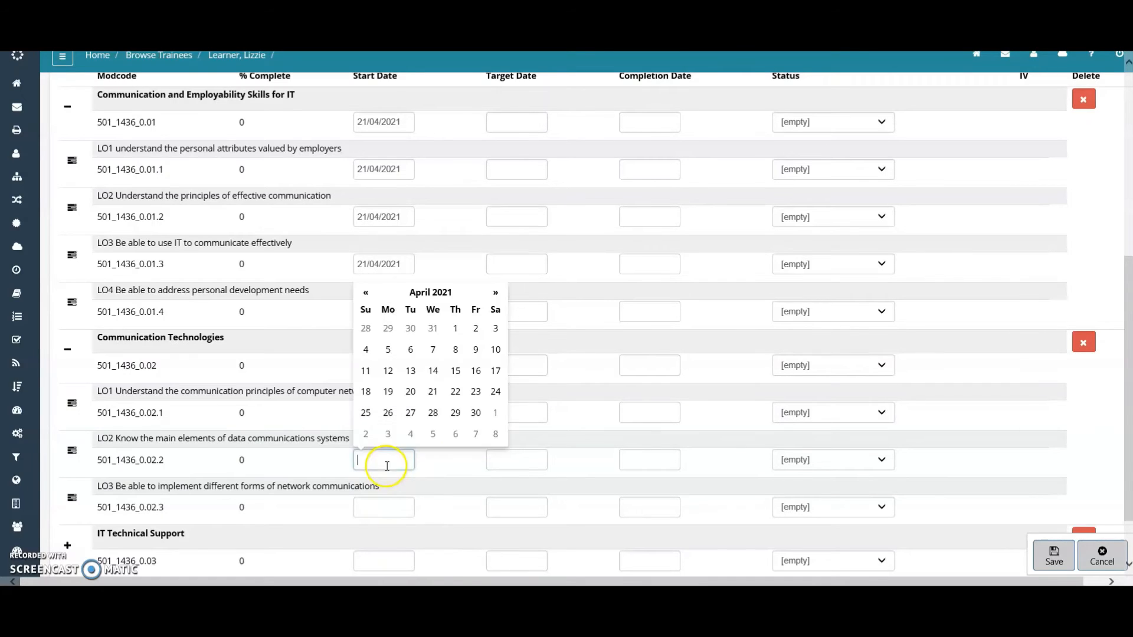
pyautogui.click(433, 392)
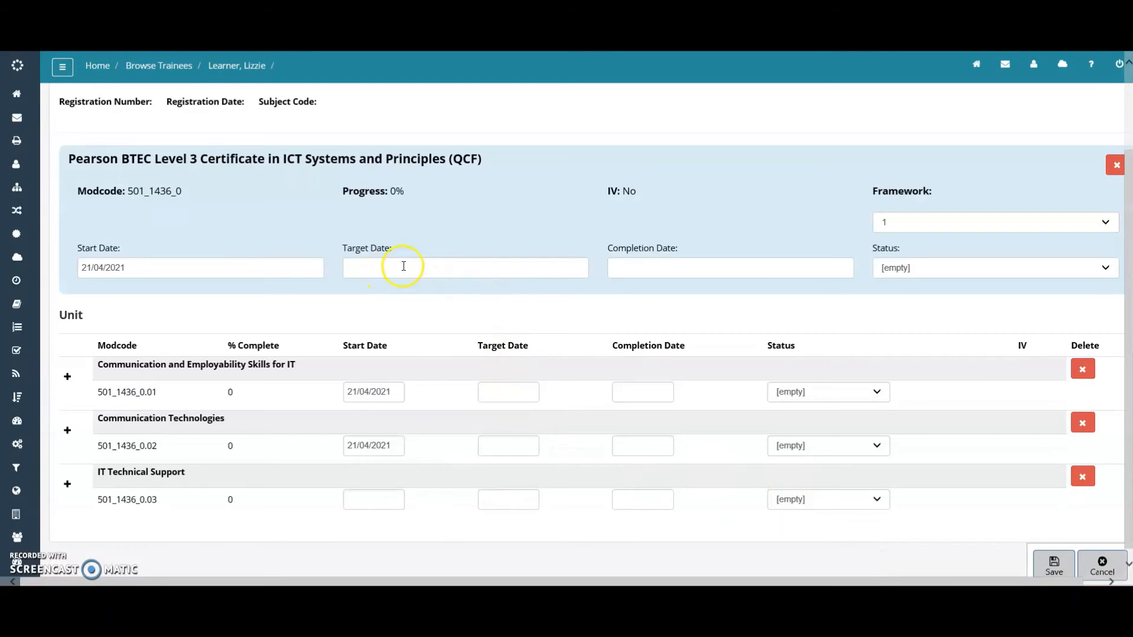
# Set the qualification target date to 26/10/2021 and copy it to all three units
pyautogui.click(404, 266)
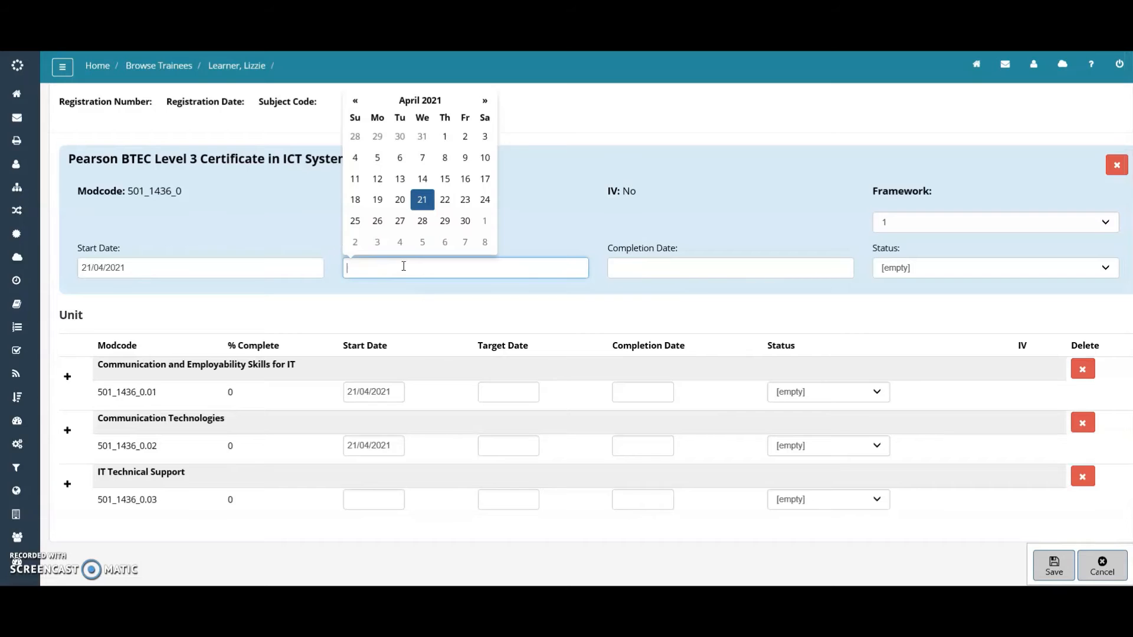
pyautogui.click(485, 101)
pyautogui.click(485, 101)
pyautogui.click(485, 100)
pyautogui.click(485, 101)
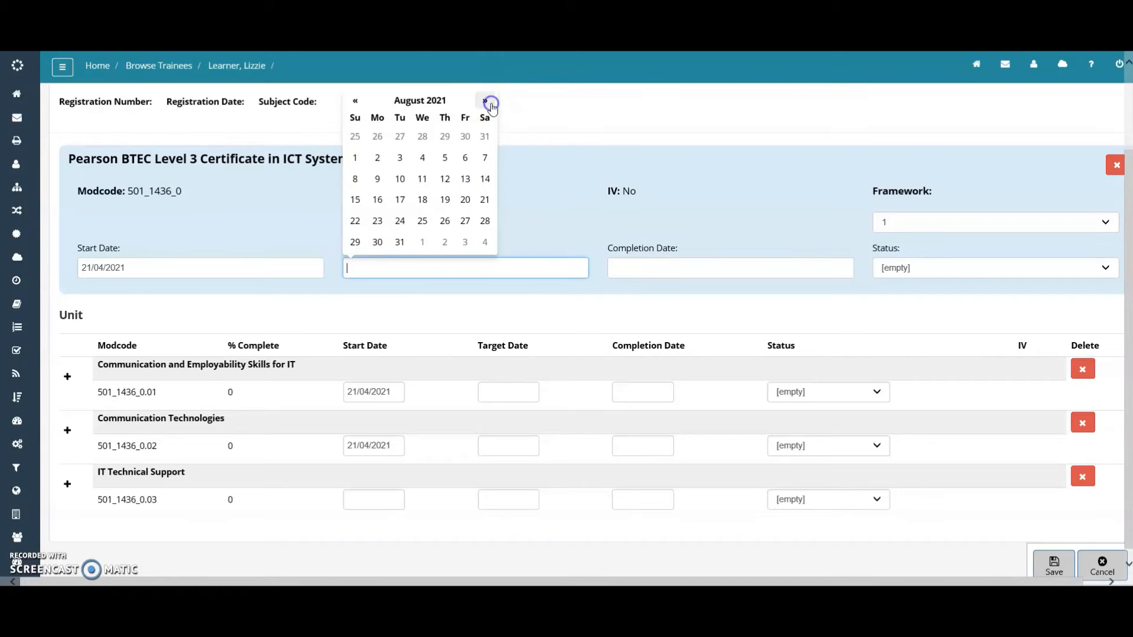
pyautogui.click(486, 101)
pyautogui.click(485, 101)
pyautogui.click(400, 221)
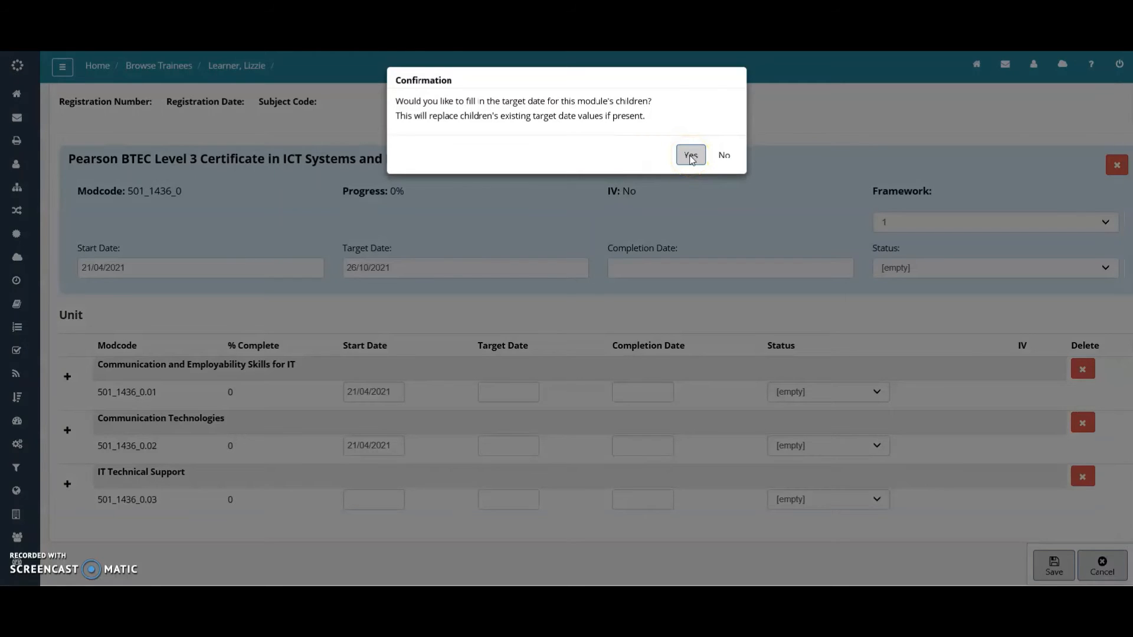
pyautogui.click(692, 156)
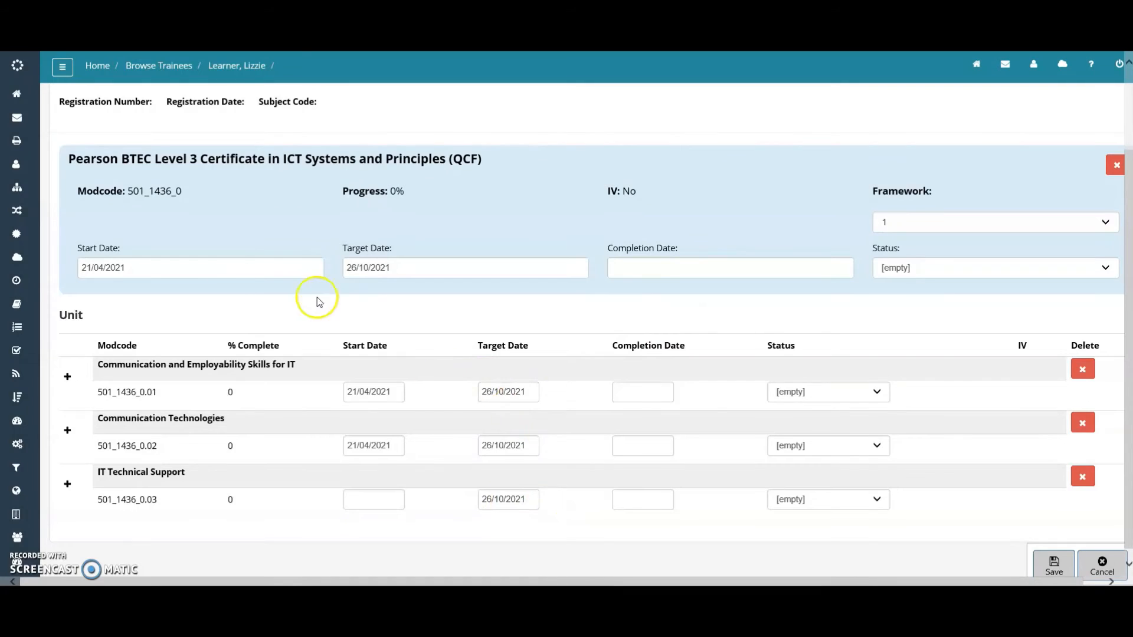
# Expand Communication and Employability Skills, Communication Technologies and IT Technical Support to list every learning outcome
pyautogui.click(67, 382)
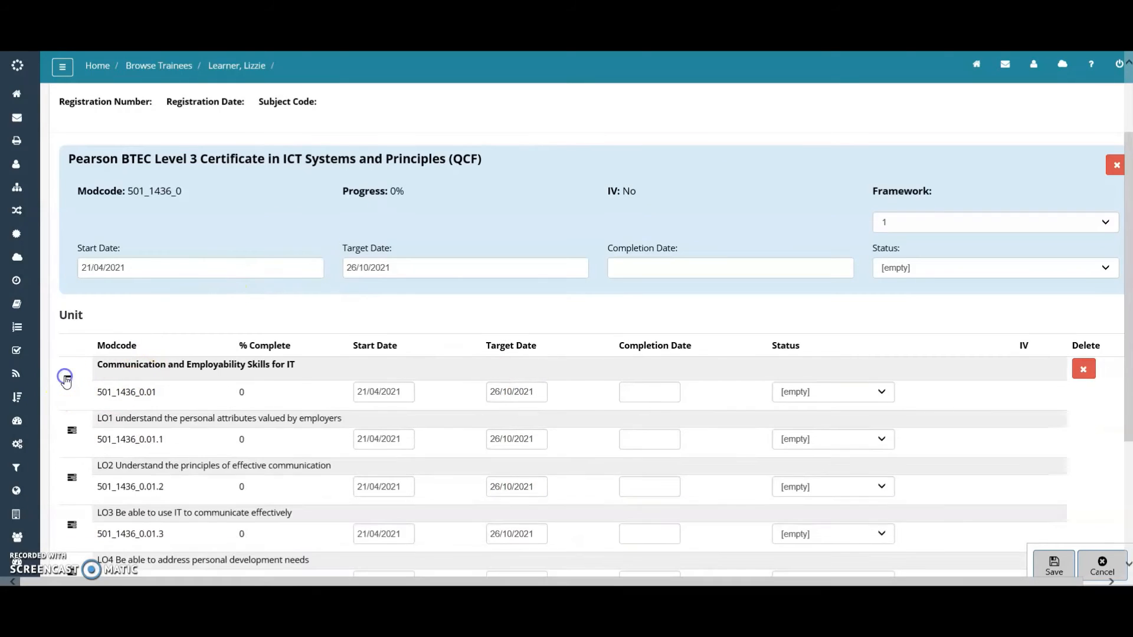
pyautogui.scroll(-3, 354, 374)
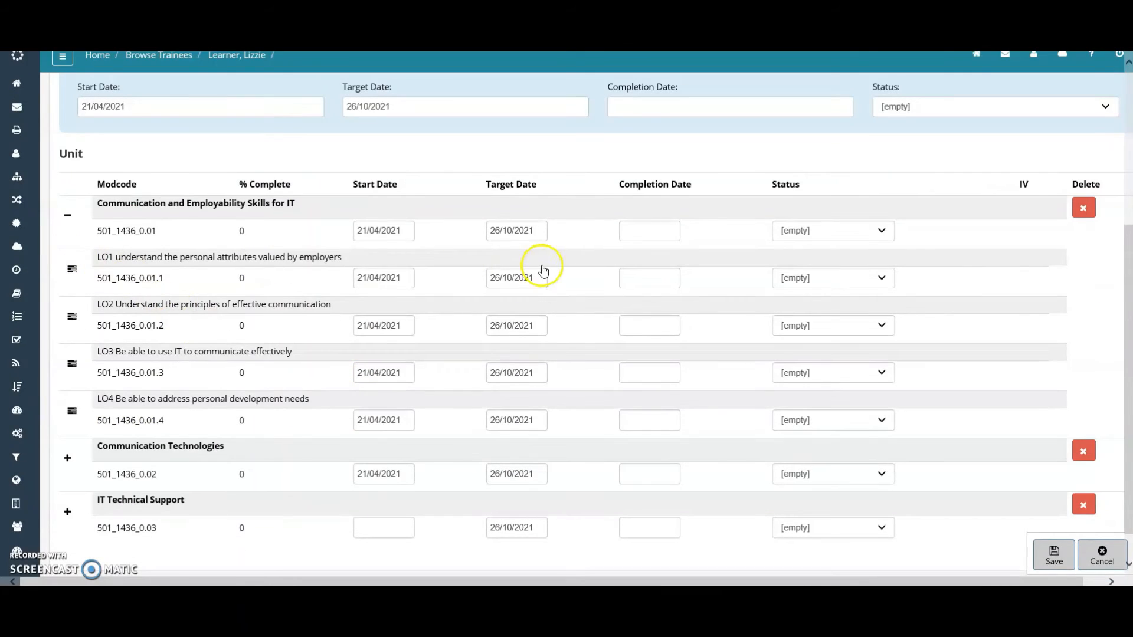
pyautogui.click(67, 458)
pyautogui.scroll(-1, 380, 392)
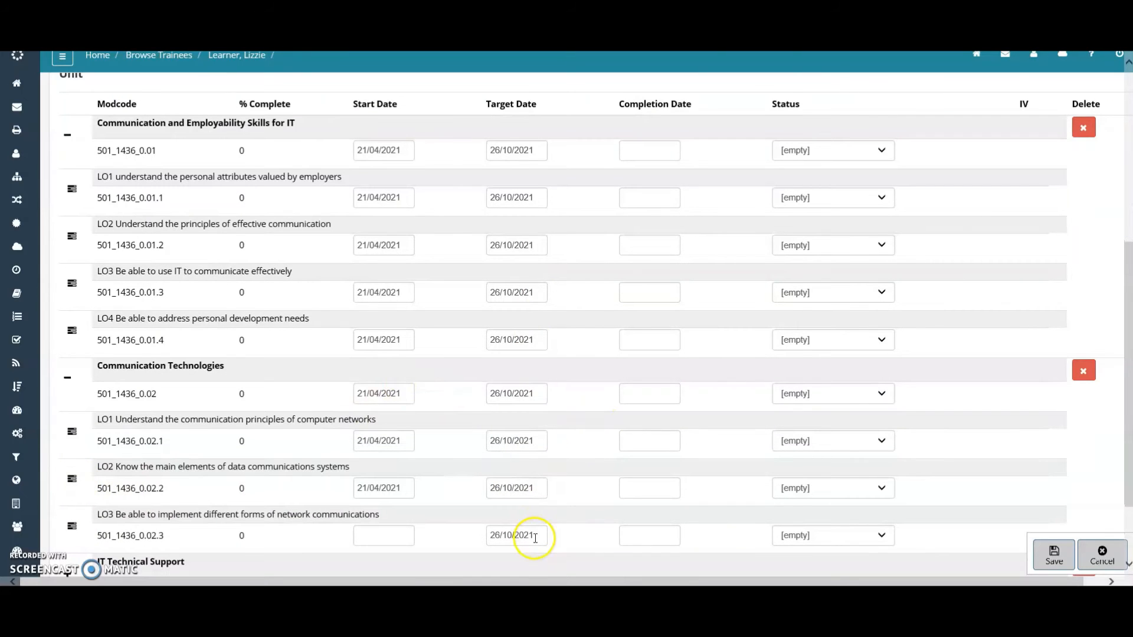
pyautogui.scroll(-1, 75, 511)
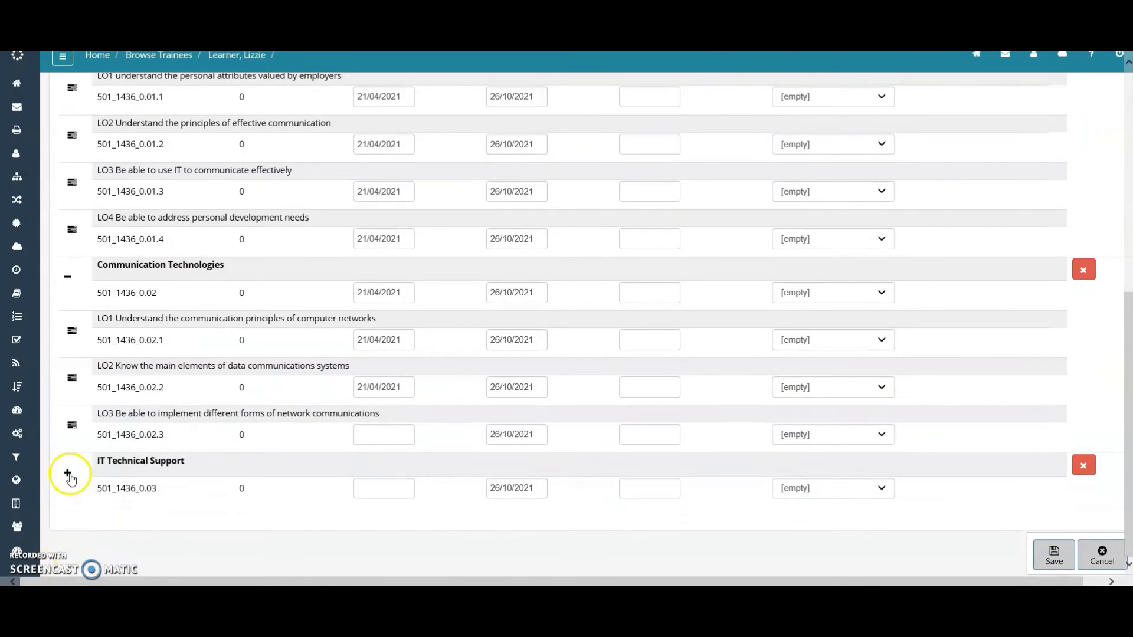
pyautogui.click(68, 473)
pyautogui.scroll(-2, 425, 435)
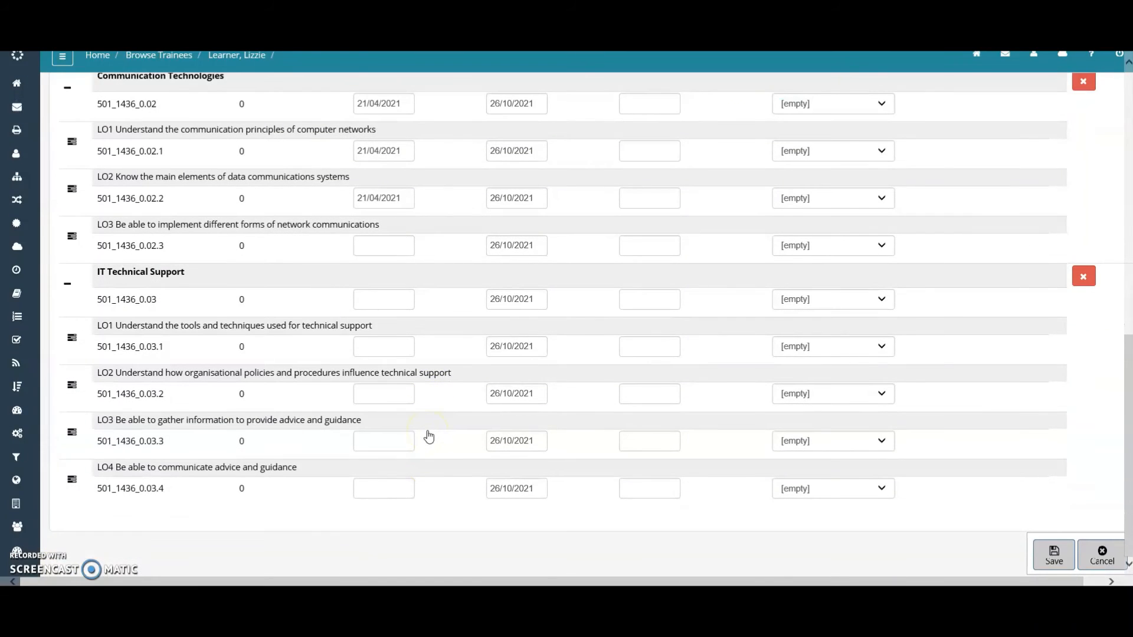
pyautogui.scroll(7, 429, 437)
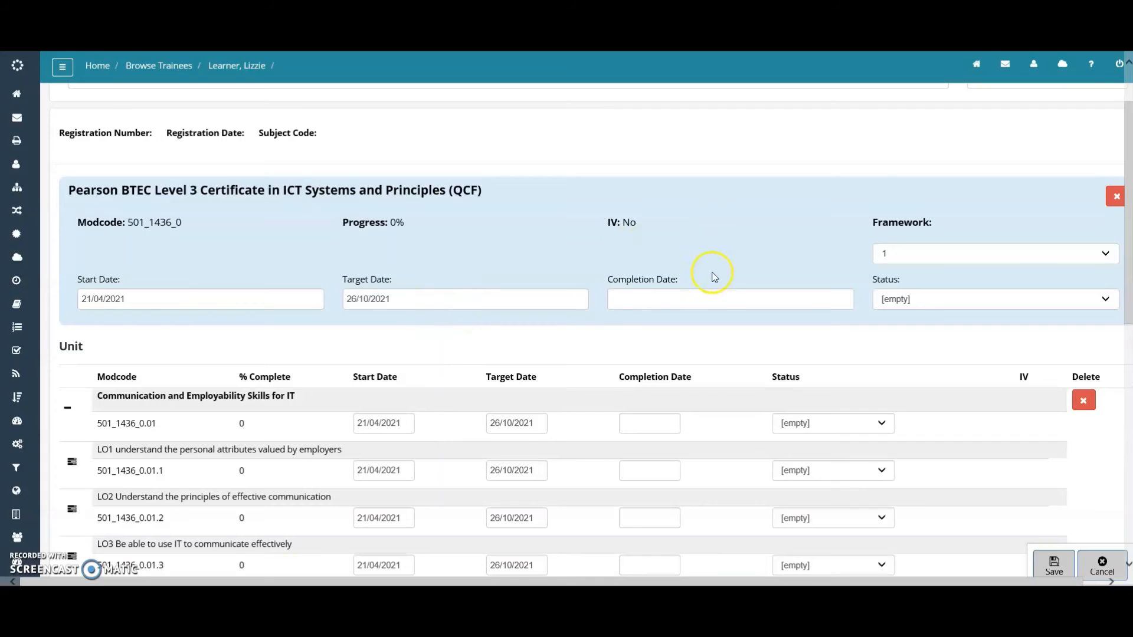
# Set the qualification completion date to 25/01/2022, copying it to all units and outcomes
pyautogui.click(693, 297)
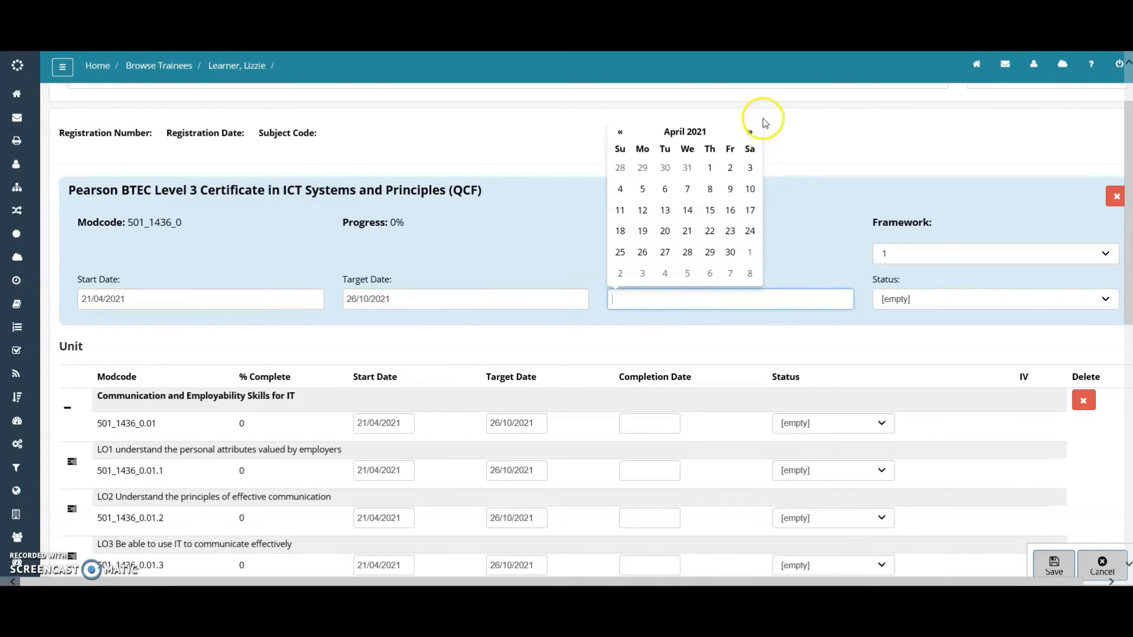
pyautogui.click(751, 134)
pyautogui.click(751, 133)
pyautogui.click(750, 132)
pyautogui.click(750, 132)
pyautogui.click(750, 132)
pyautogui.click(750, 132)
pyautogui.click(751, 132)
pyautogui.click(751, 132)
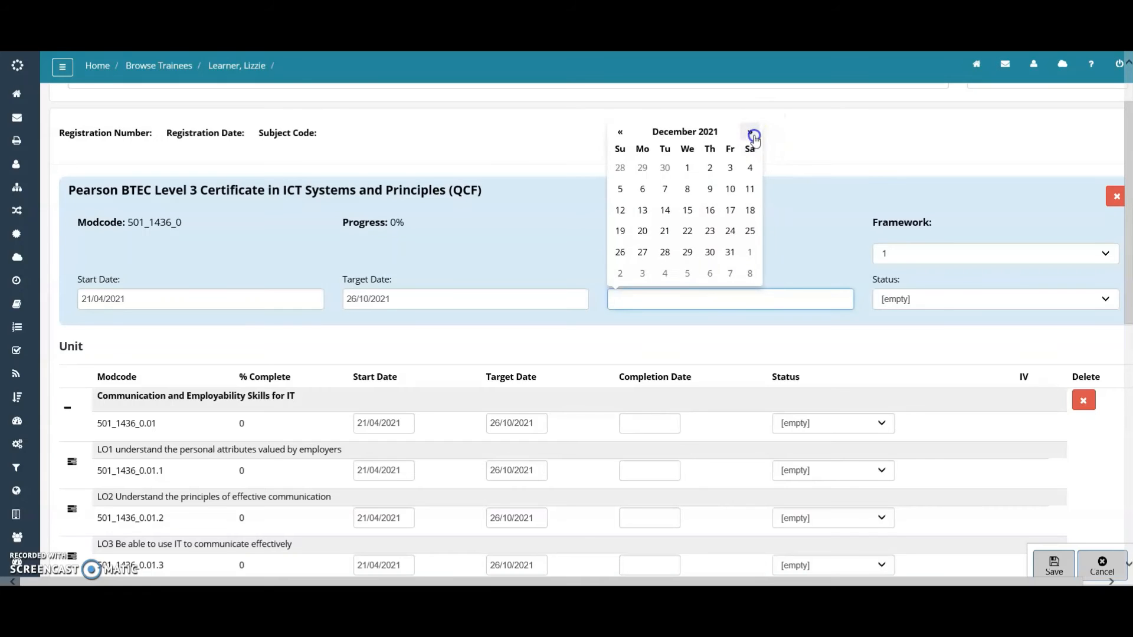
pyautogui.click(750, 132)
pyautogui.click(665, 253)
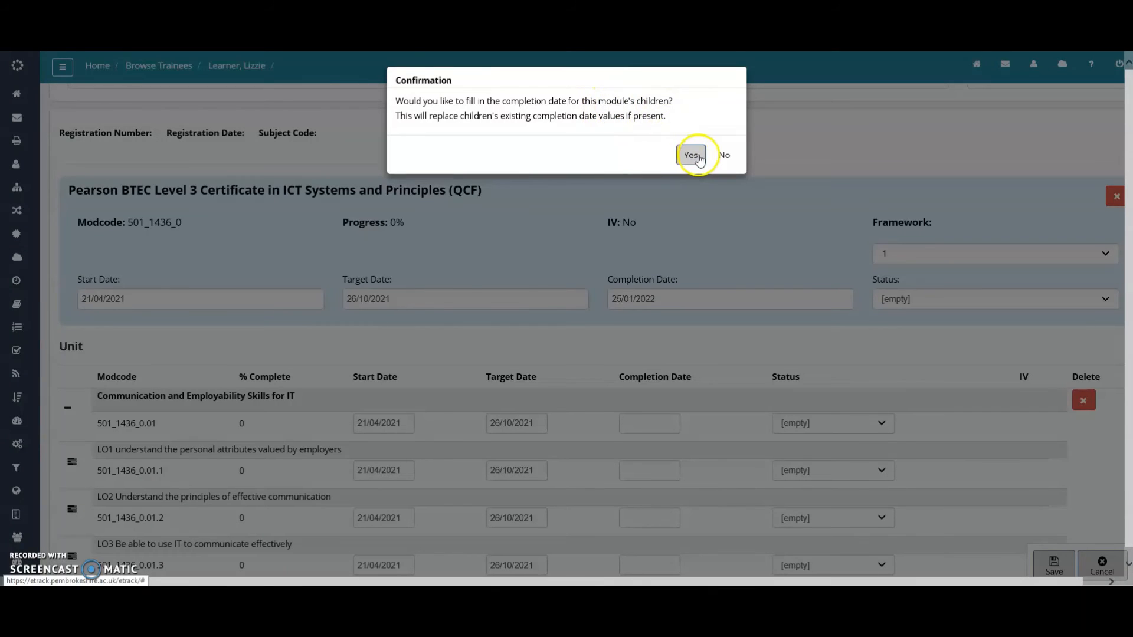
pyautogui.click(691, 157)
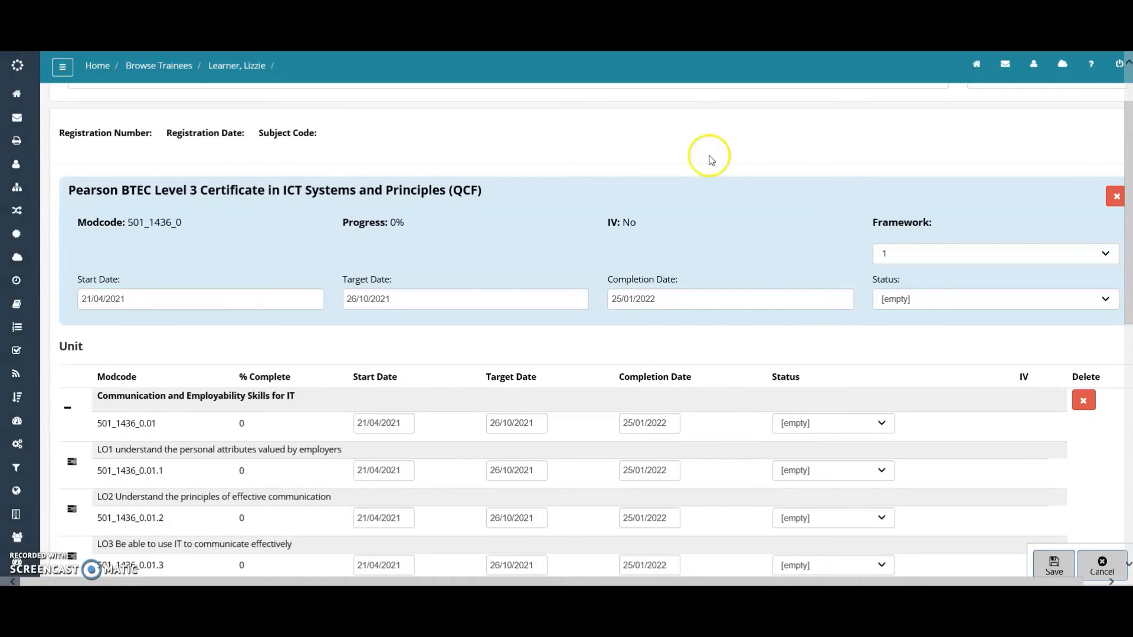
# Set the qualification status to Completed and apply it to every unit and learning outcome
pyautogui.click(915, 300)
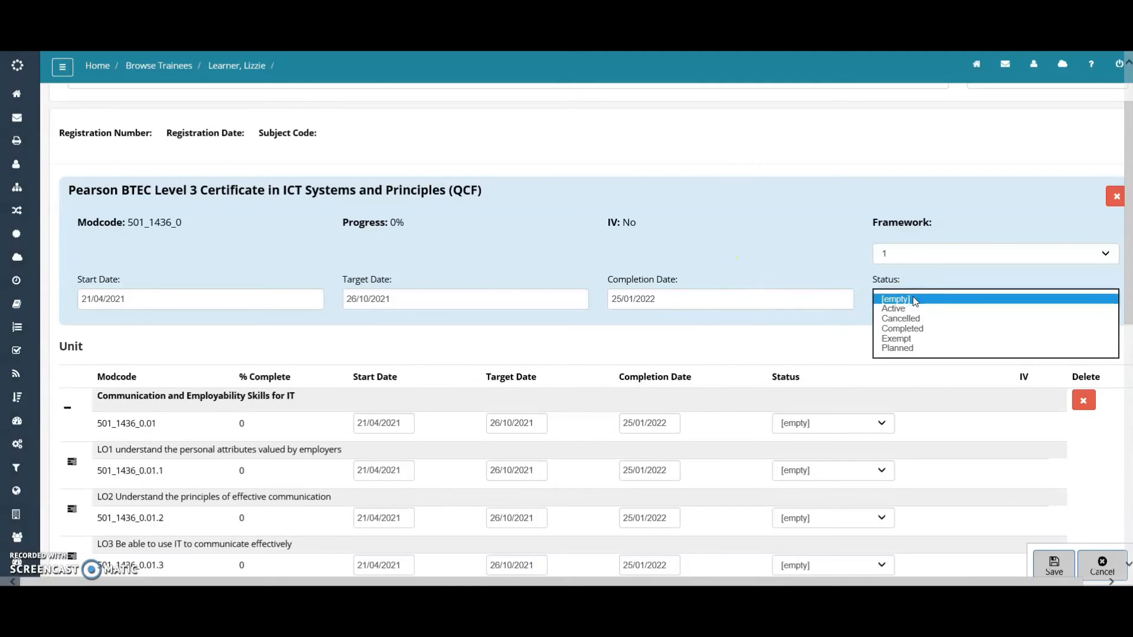
pyautogui.click(913, 328)
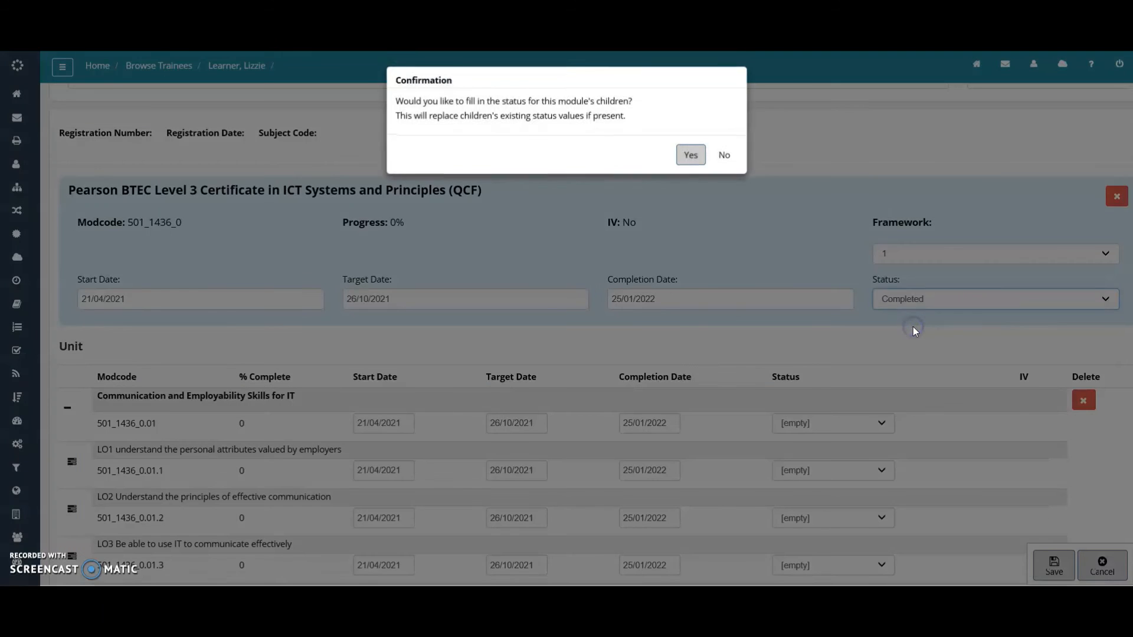
pyautogui.click(759, 354)
pyautogui.click(691, 157)
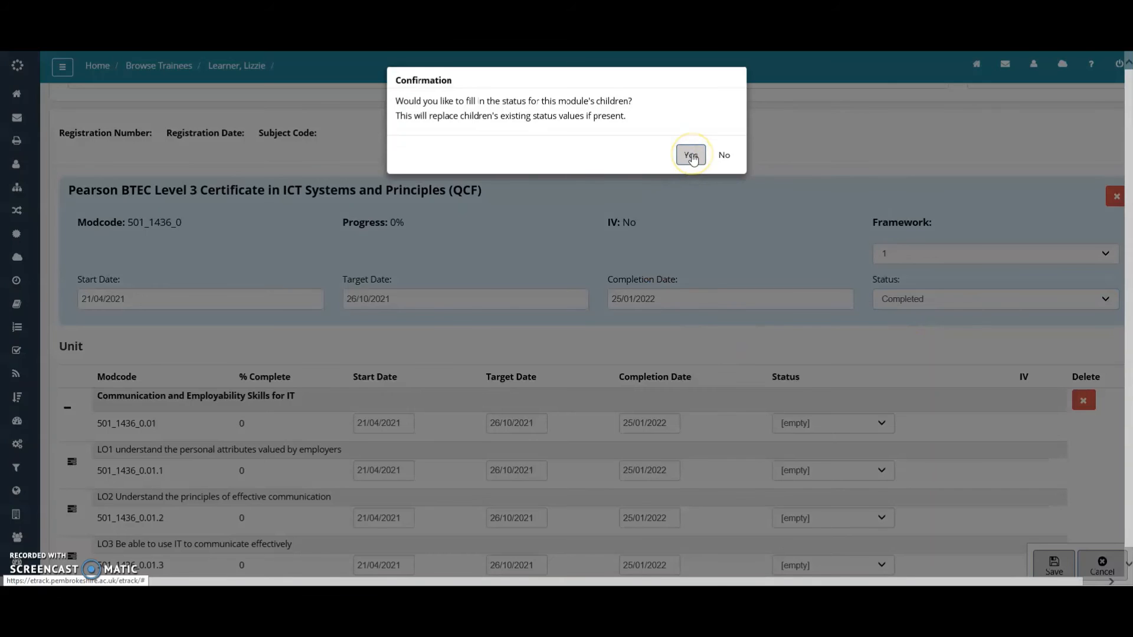
pyautogui.scroll(-2, 812, 396)
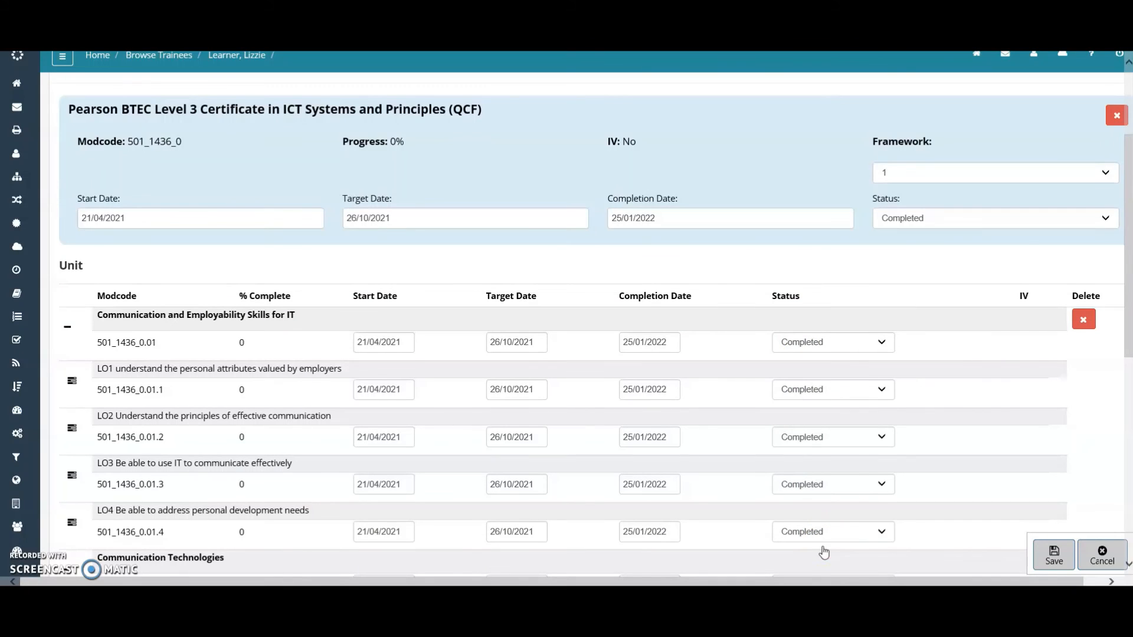
# Save the qualification's Completed dates and statuses, then return to the learner's Summary page
pyautogui.click(1053, 559)
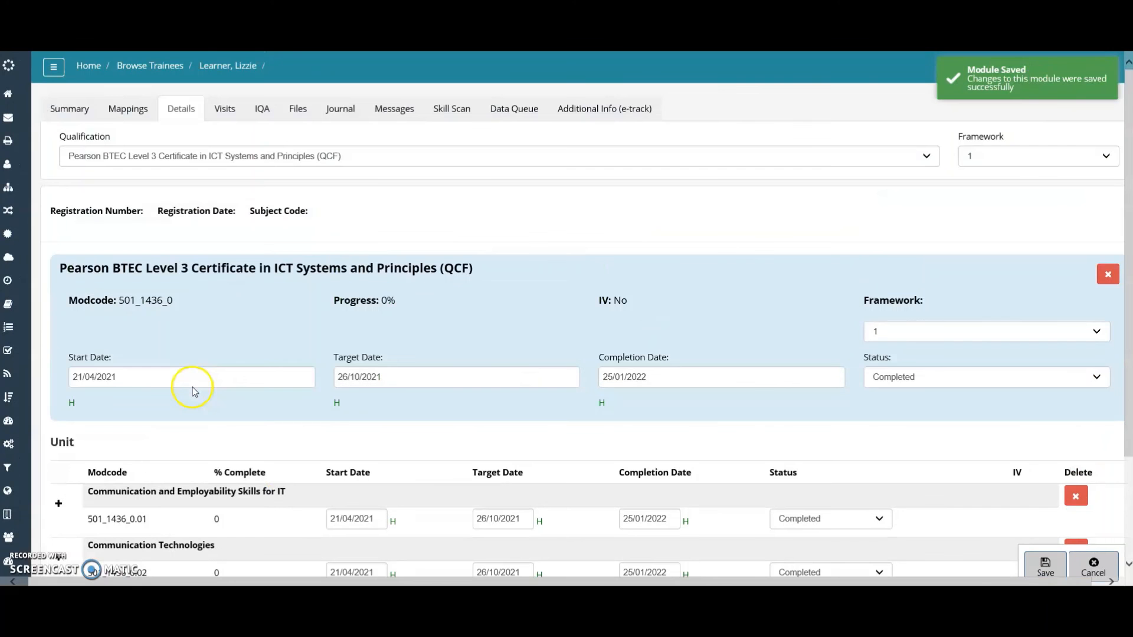
pyautogui.click(65, 112)
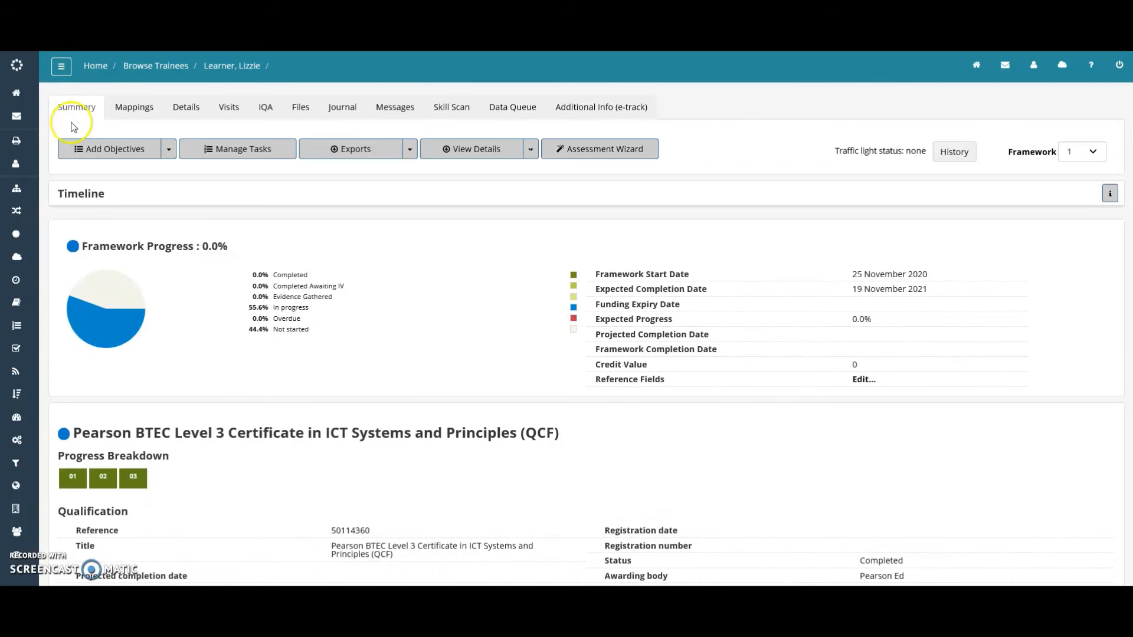
pyautogui.scroll(-4, 299, 350)
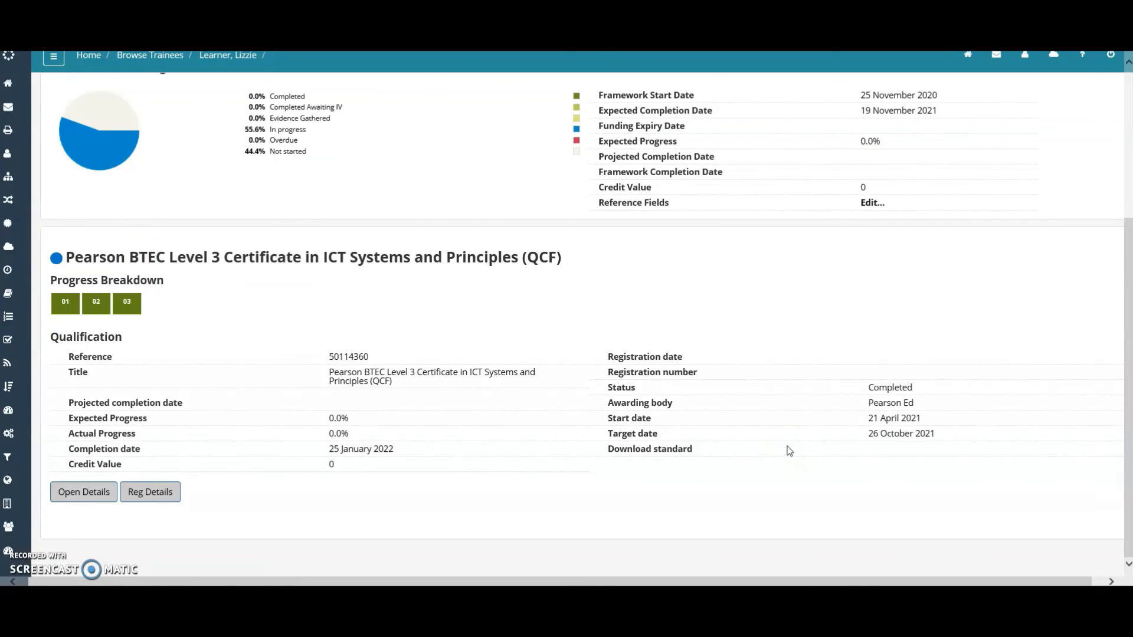
pyautogui.moveTo(927, 421); pyautogui.dragTo(874, 424)
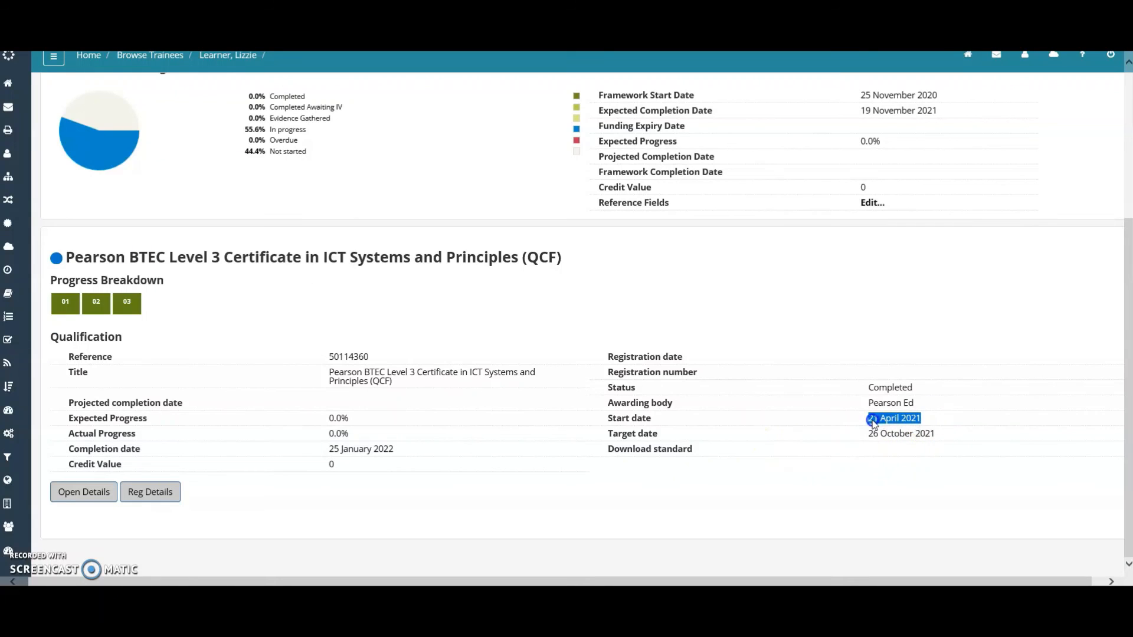
pyautogui.moveTo(941, 437); pyautogui.dragTo(872, 438)
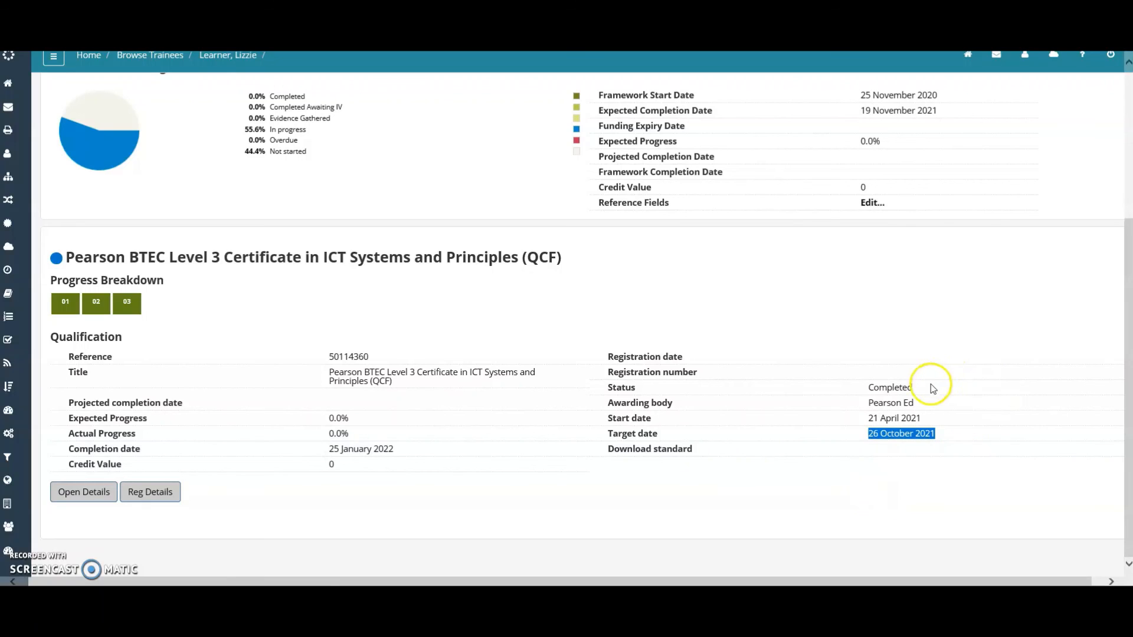
pyautogui.moveTo(927, 390); pyautogui.dragTo(871, 388)
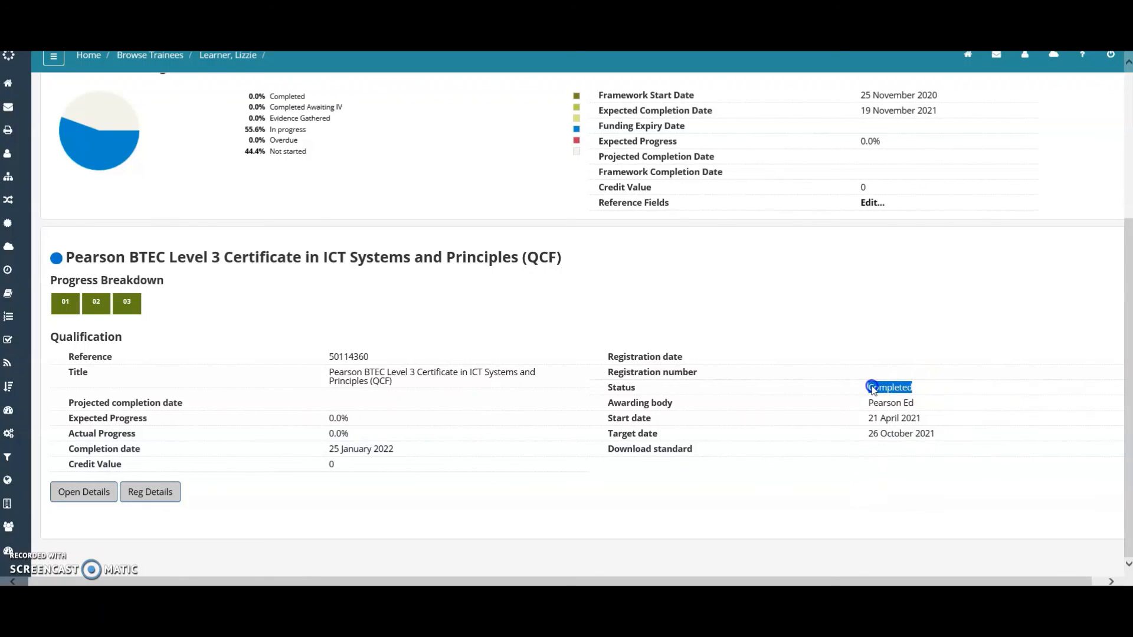
pyautogui.moveTo(413, 452); pyautogui.dragTo(372, 453)
pyautogui.click(389, 518)
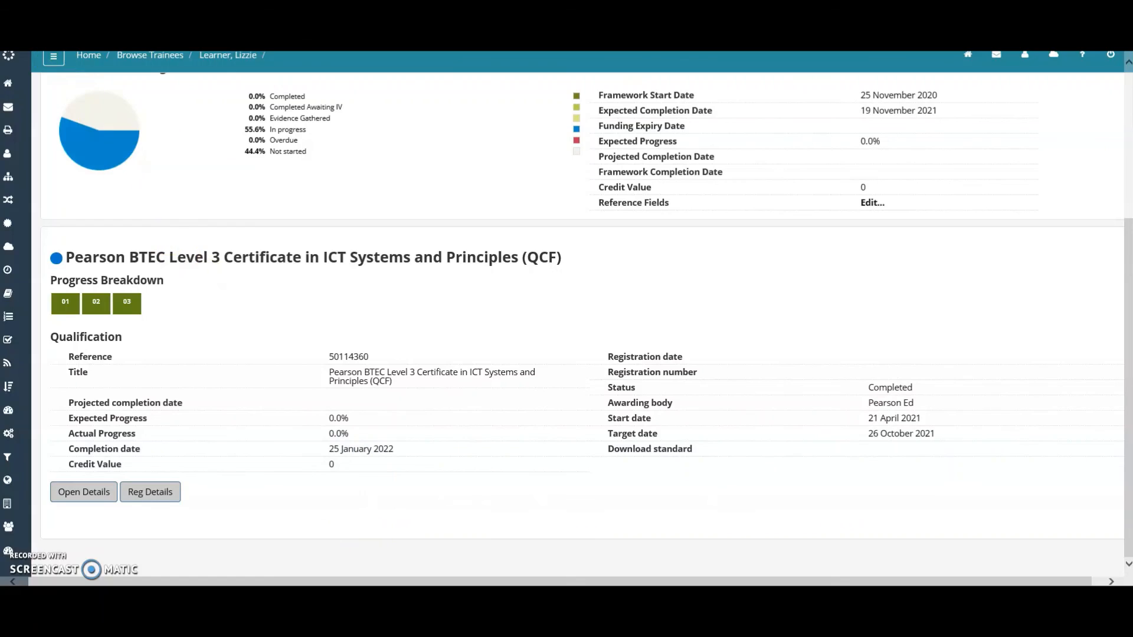